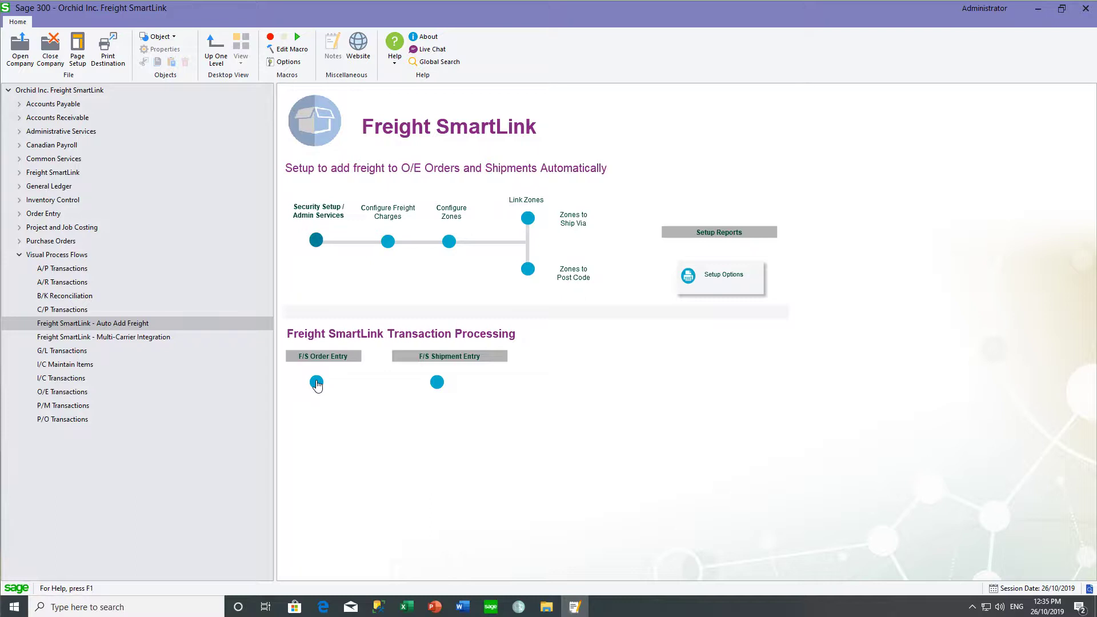
# Step: Start a freight order and, after the missing PO number error, enter PO number PO1234
pyautogui.click(317, 383)
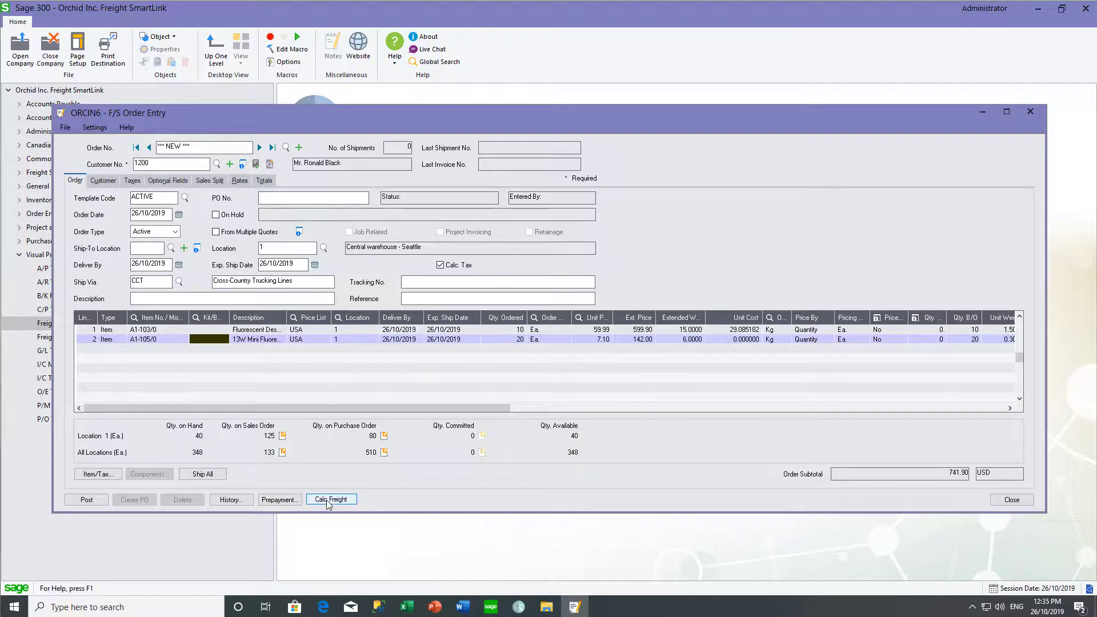
pyautogui.click(95, 503)
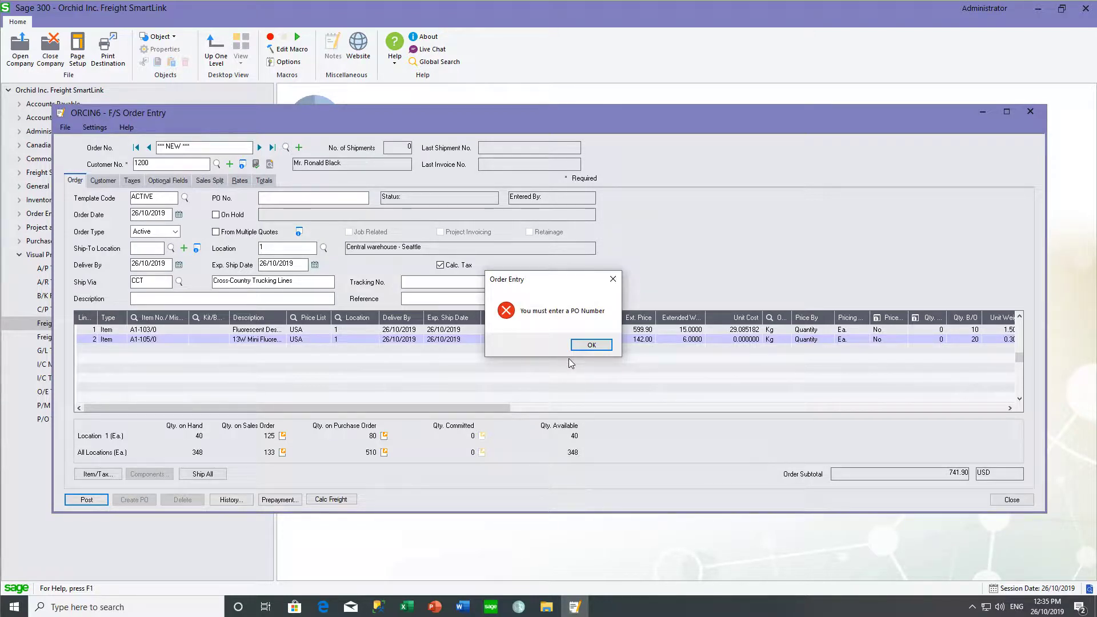
pyautogui.click(591, 344)
pyautogui.click(290, 197)
pyautogui.write('PO1234')
# Step: Post the order and select the automatically added 110.00 #FREIGHT line
pyautogui.click(89, 501)
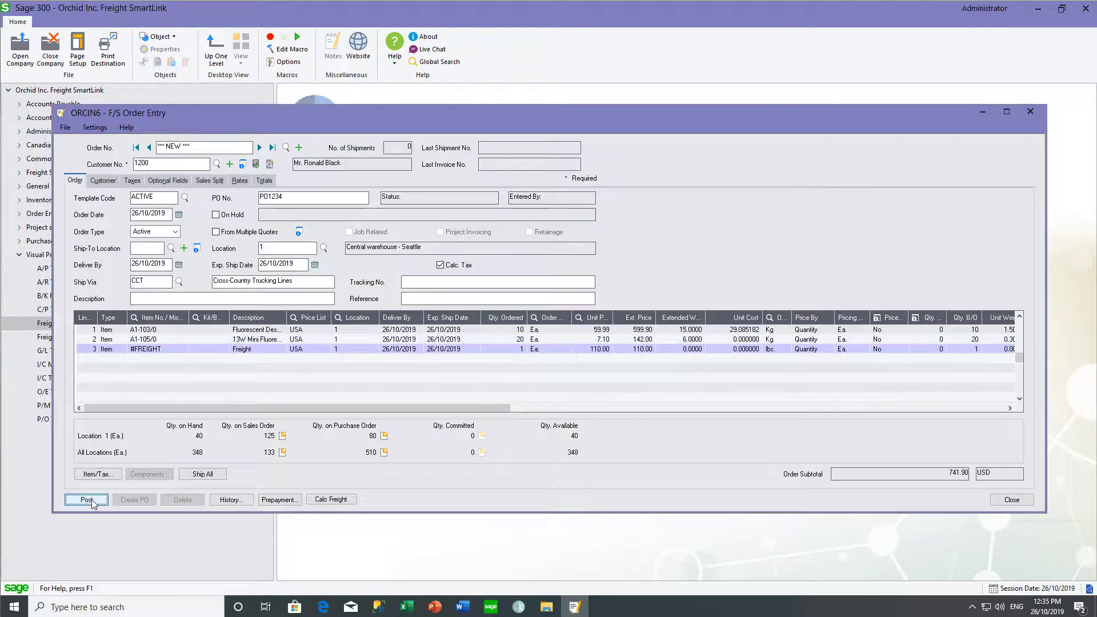
pyautogui.click(88, 501)
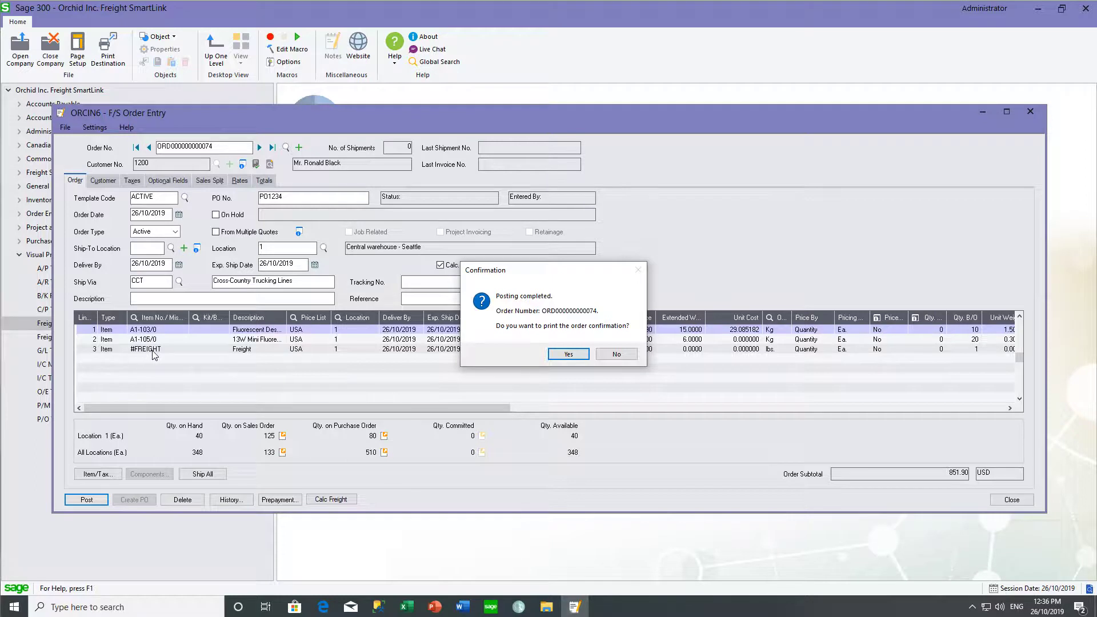
pyautogui.click(570, 354)
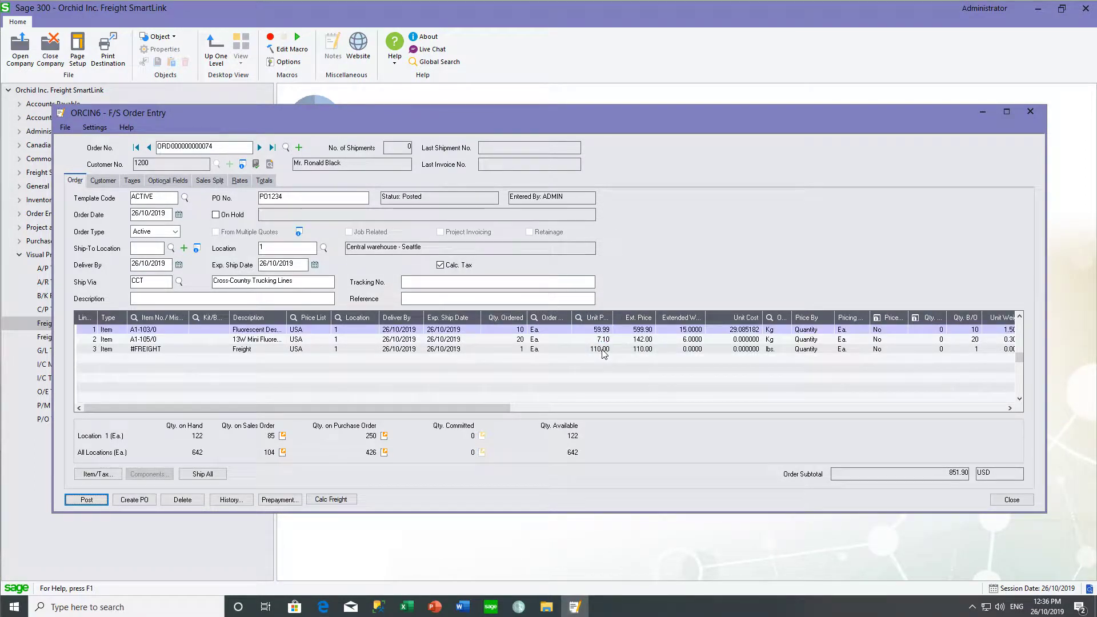
pyautogui.click(603, 350)
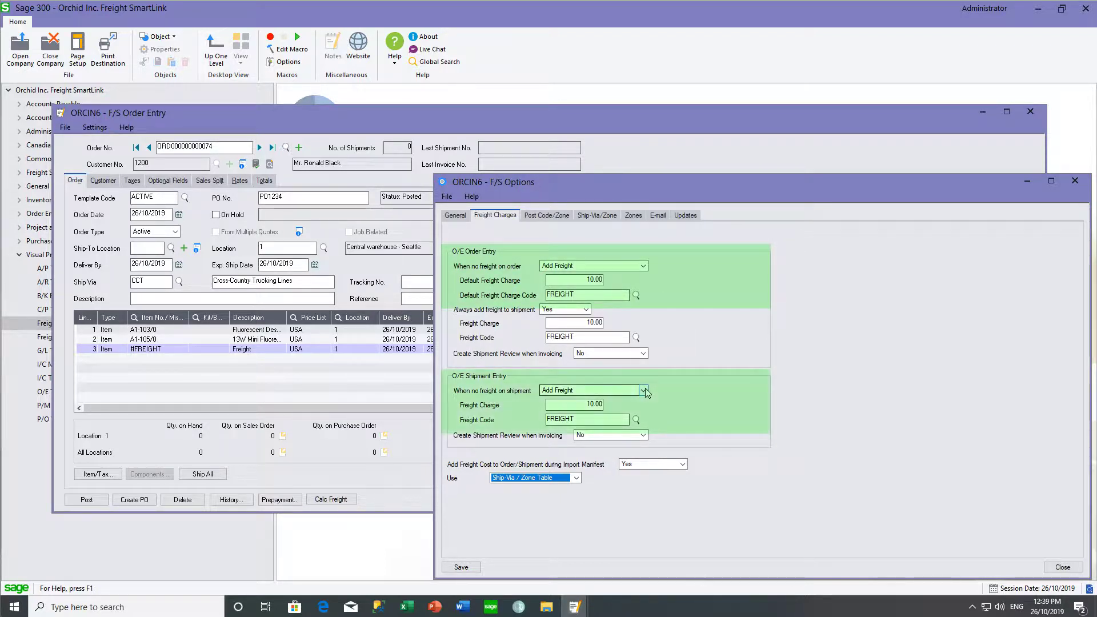
# Step: Keep the Ship-Via / Zone Table freight lookup and go to CCT's NSWSTATENORTH zone
pyautogui.click(577, 479)
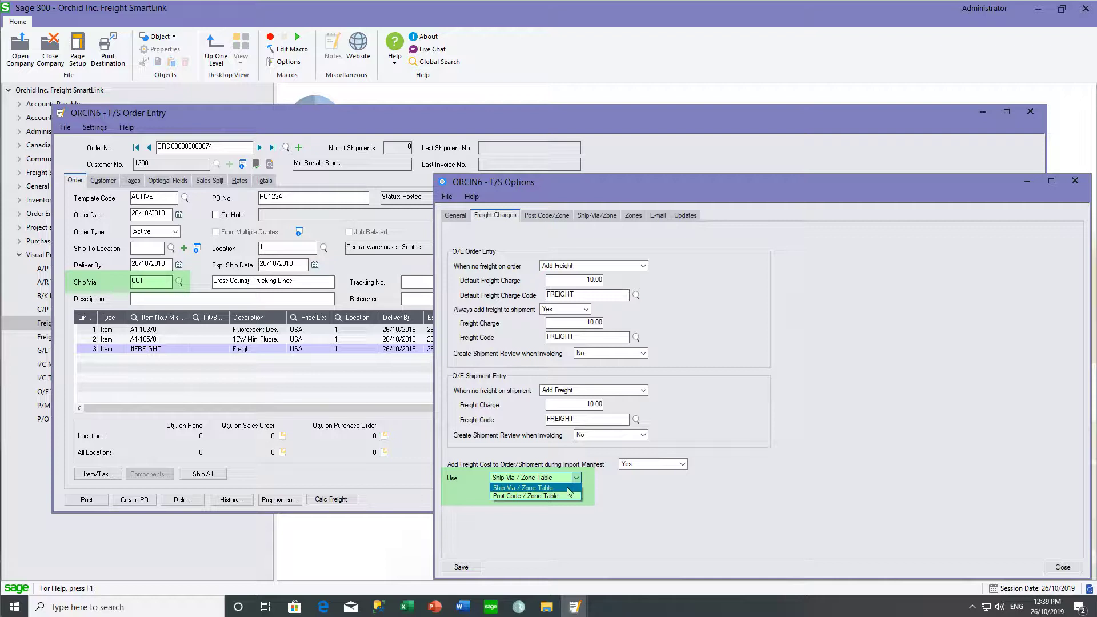
pyautogui.click(569, 489)
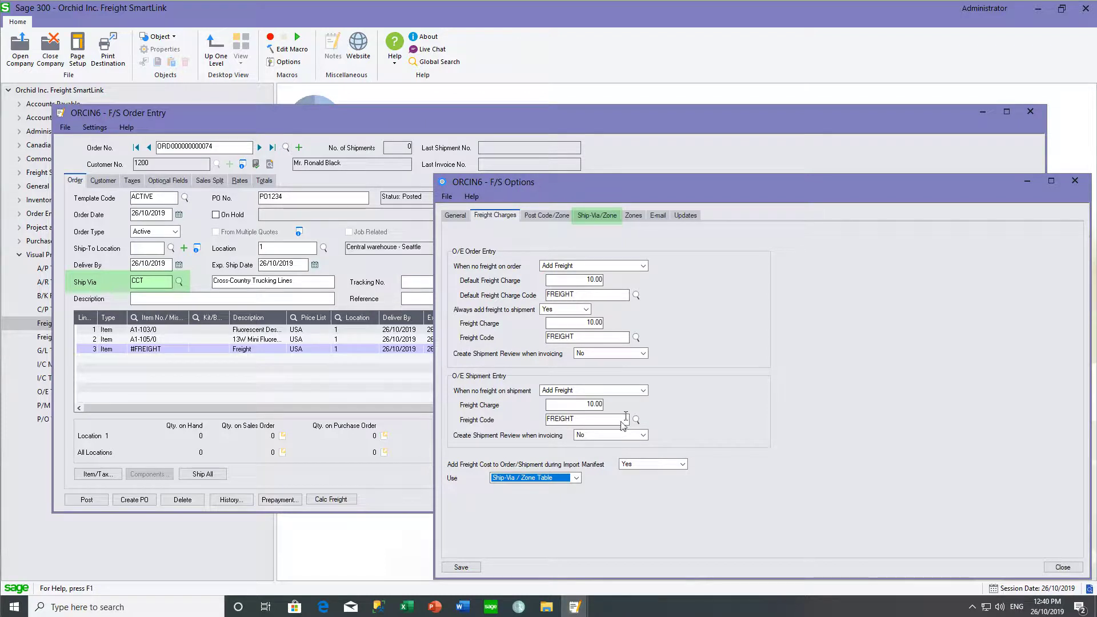
pyautogui.click(594, 216)
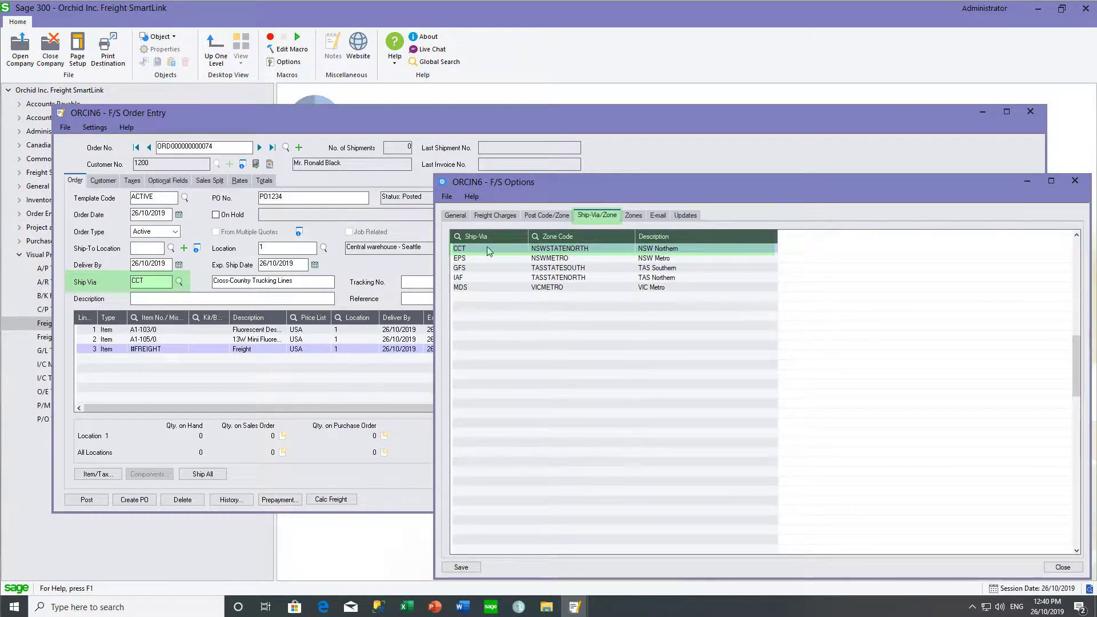
pyautogui.doubleClick(552, 251)
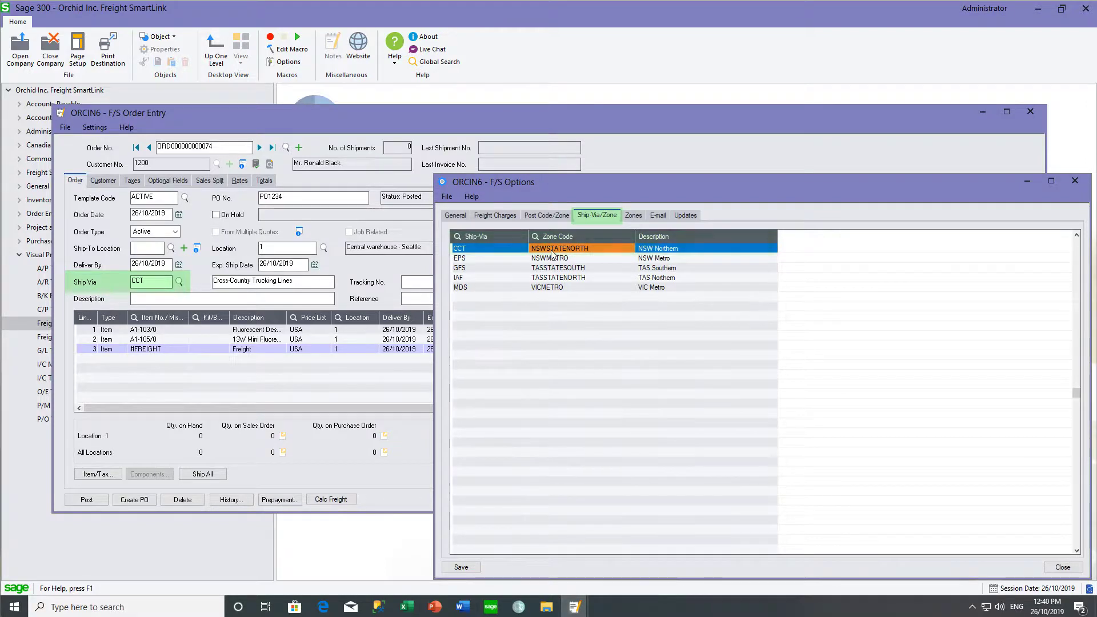
pyautogui.click(494, 269)
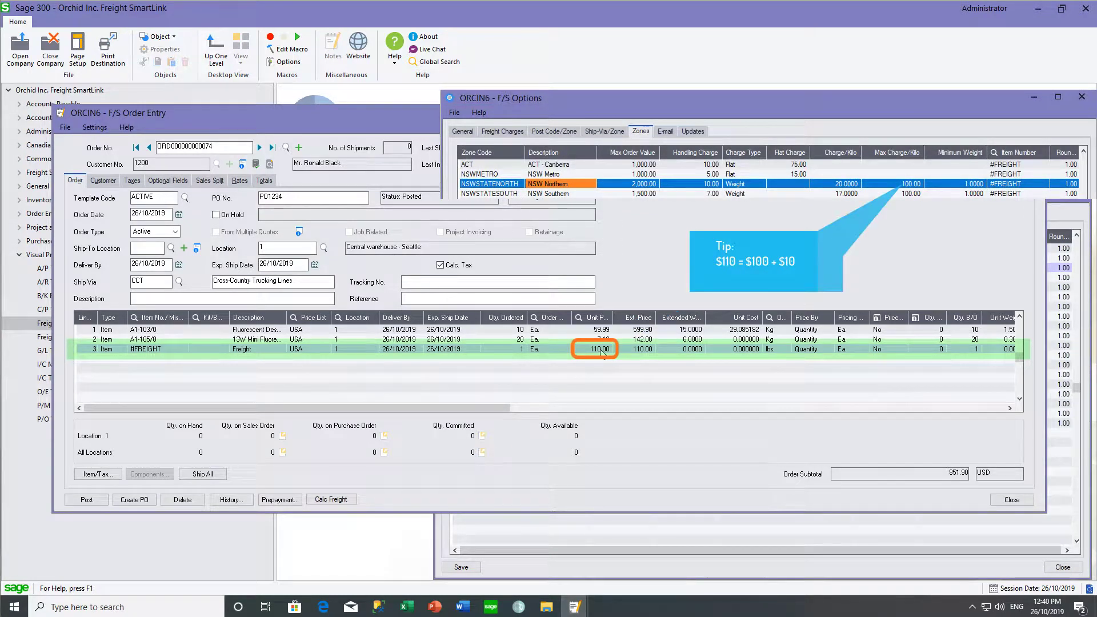
pyautogui.click(601, 349)
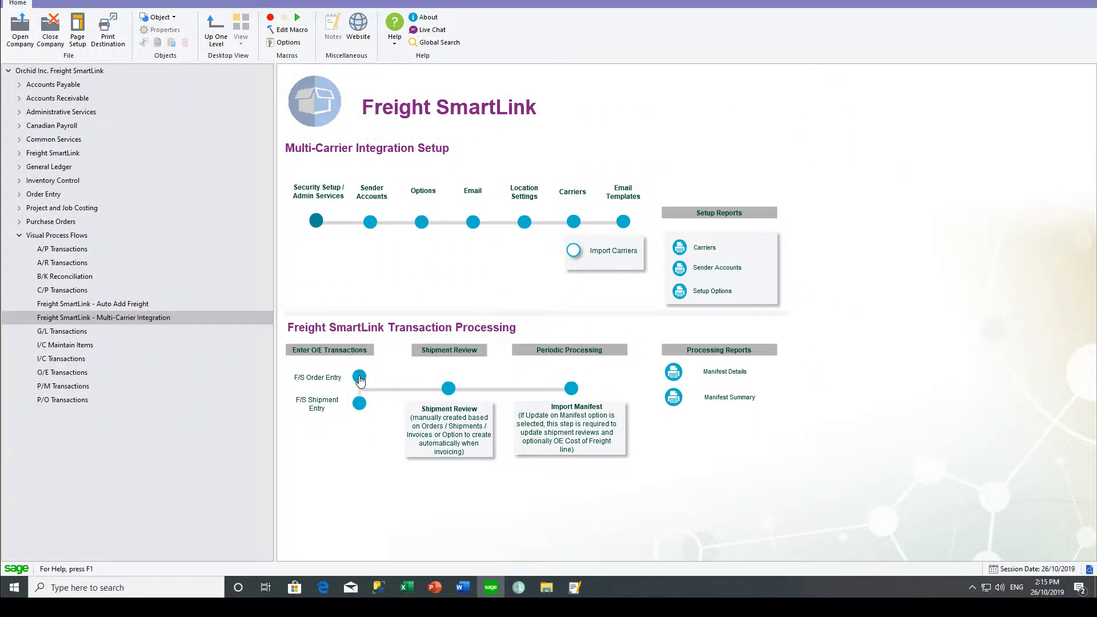
# Step: Reopen the posted order, then start a new shipment review with document type Order
pyautogui.click(359, 379)
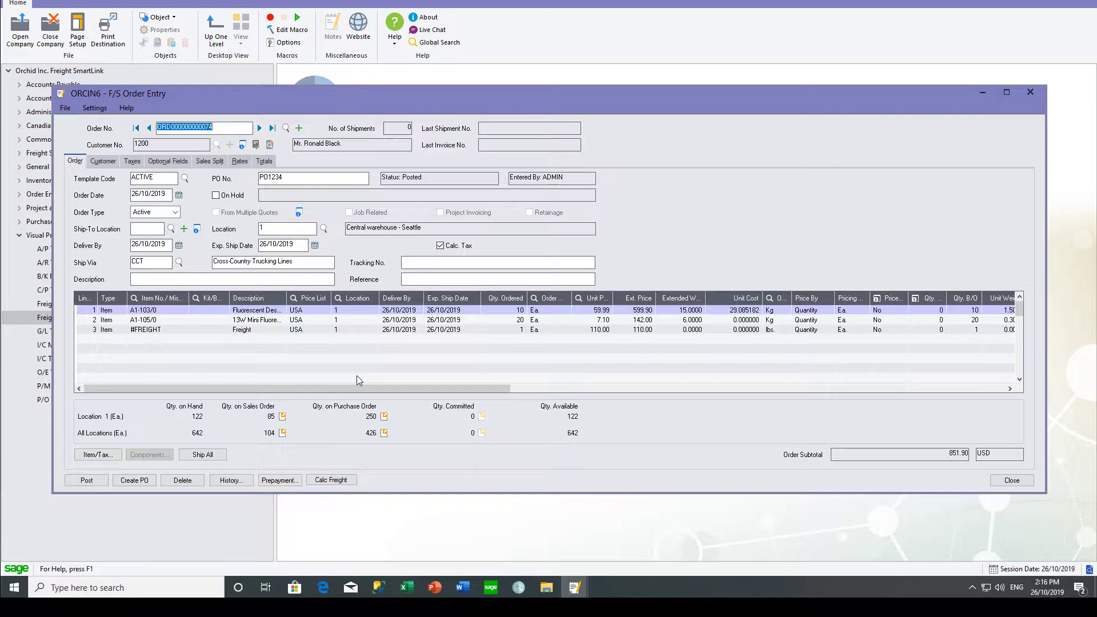
pyautogui.click(981, 92)
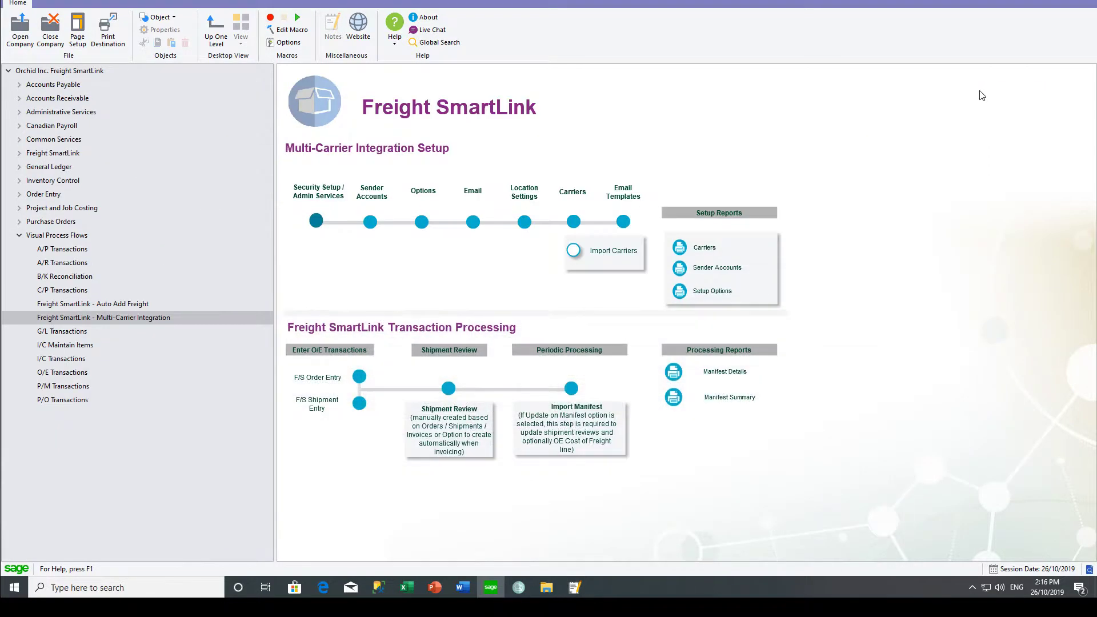
pyautogui.click(449, 389)
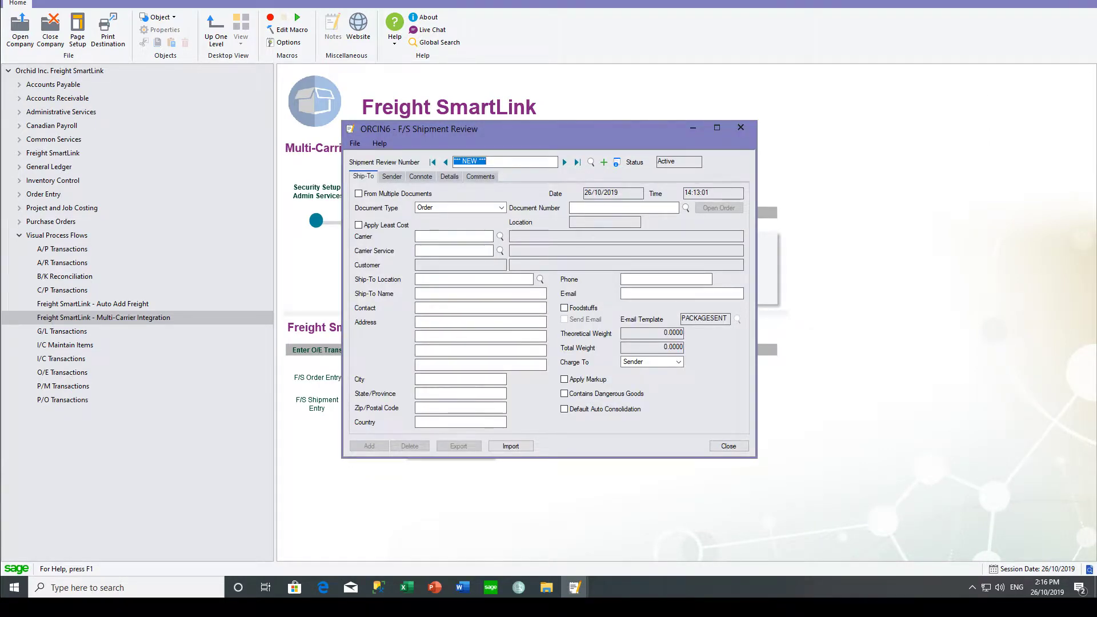
pyautogui.click(501, 208)
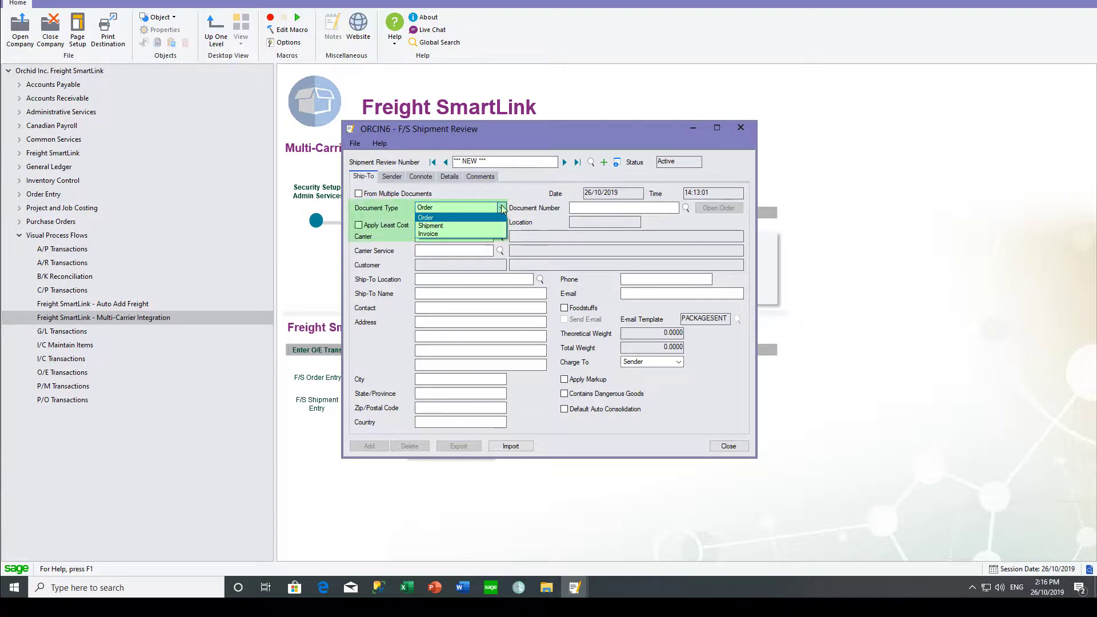
pyautogui.click(502, 209)
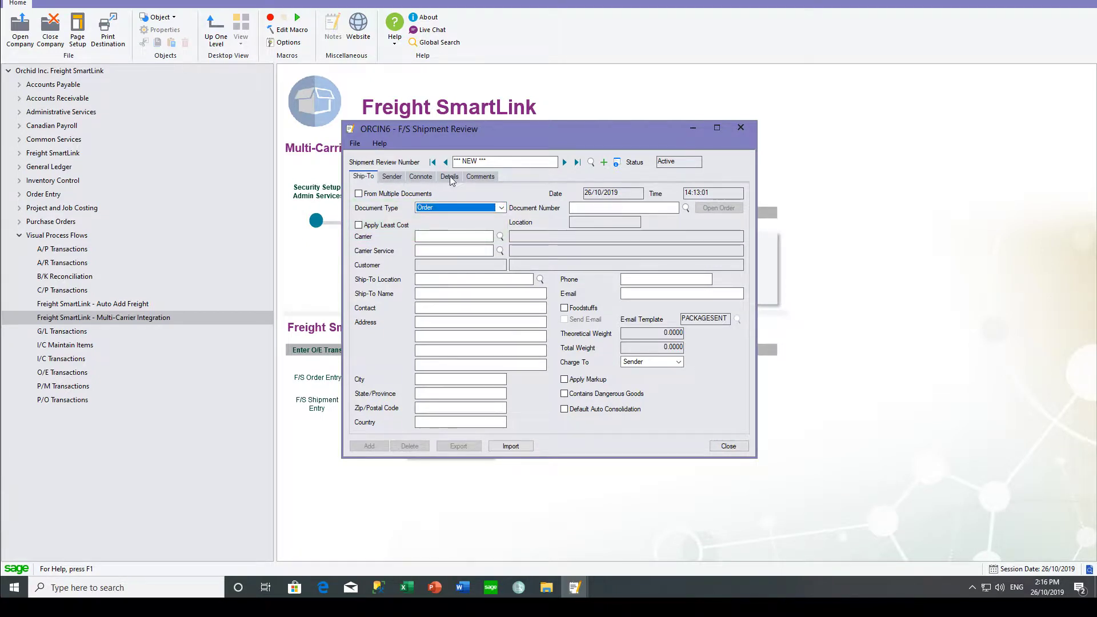
# Step: Leave multiple-document combining off and bring up the Orders finder for the review
pyautogui.click(359, 194)
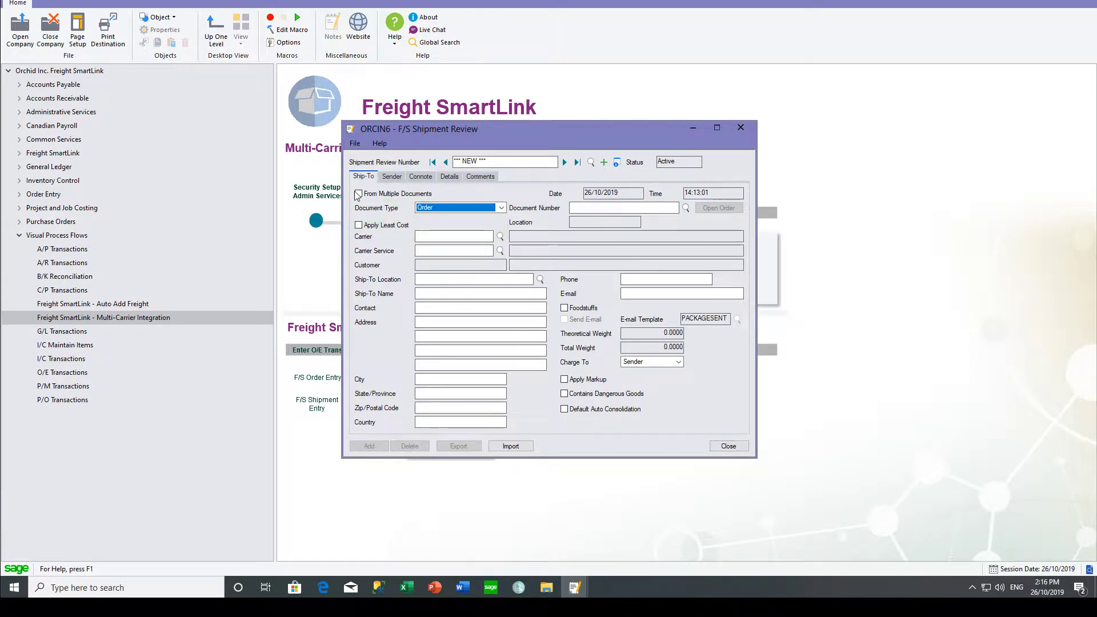
pyautogui.click(452, 179)
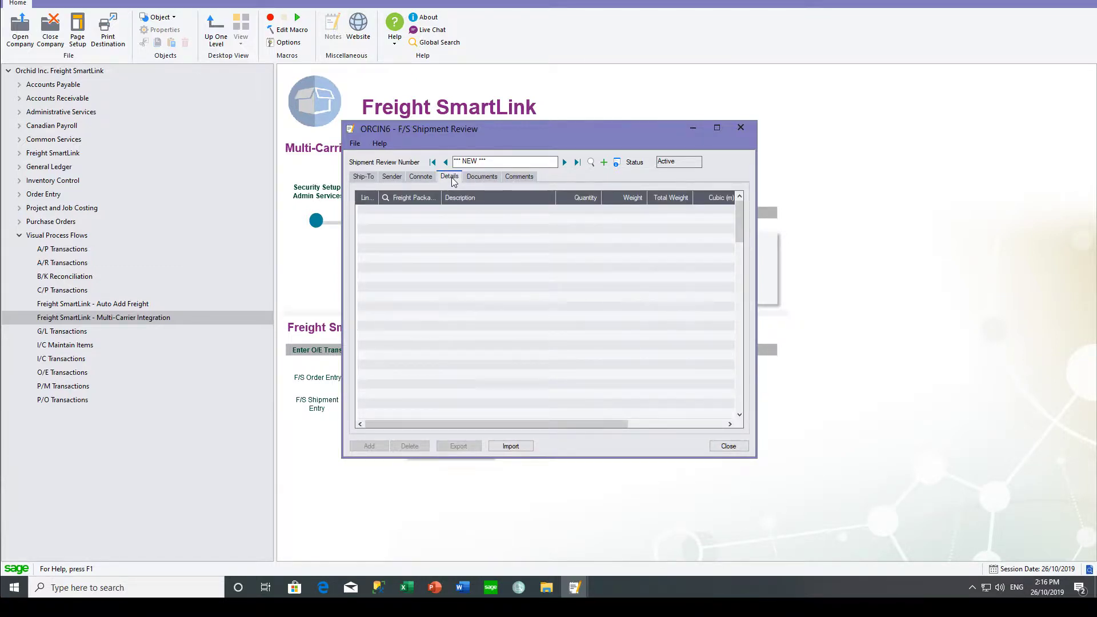
pyautogui.click(365, 176)
pyautogui.click(359, 193)
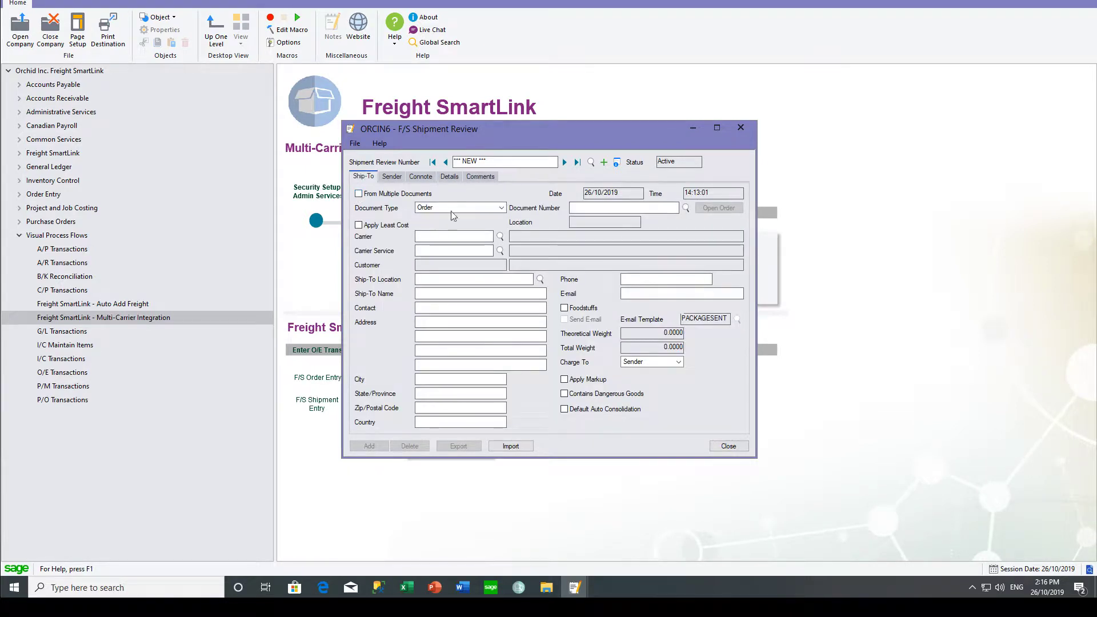
pyautogui.click(685, 208)
# Step: Load the most recent order into the review, keeping carrier TNT and 3BUSDAYS service
pyautogui.press('End')
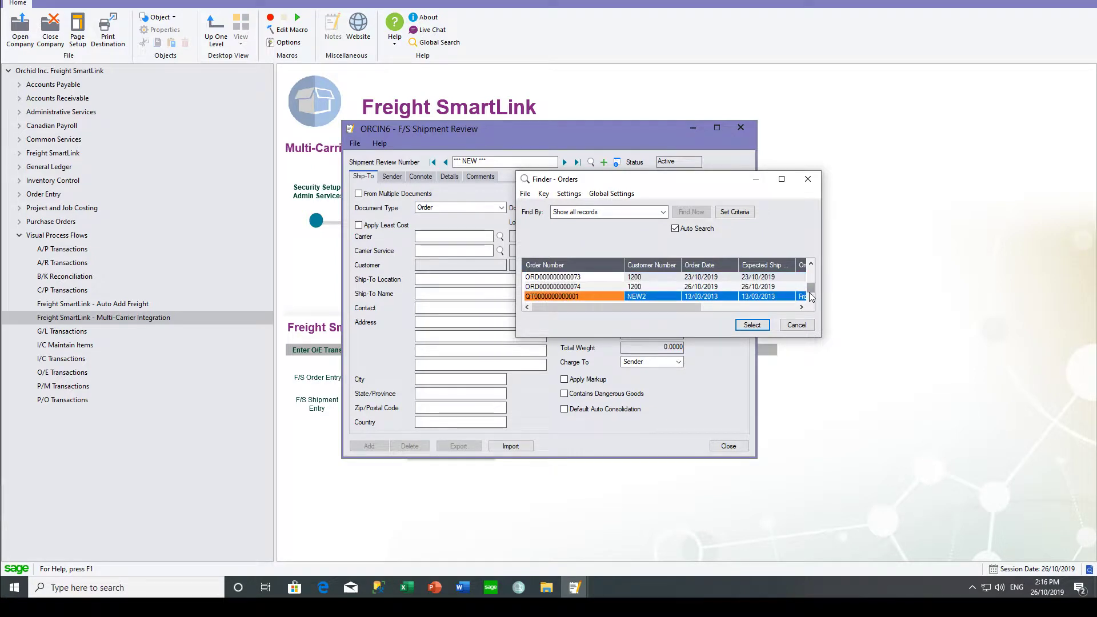
pyautogui.click(752, 326)
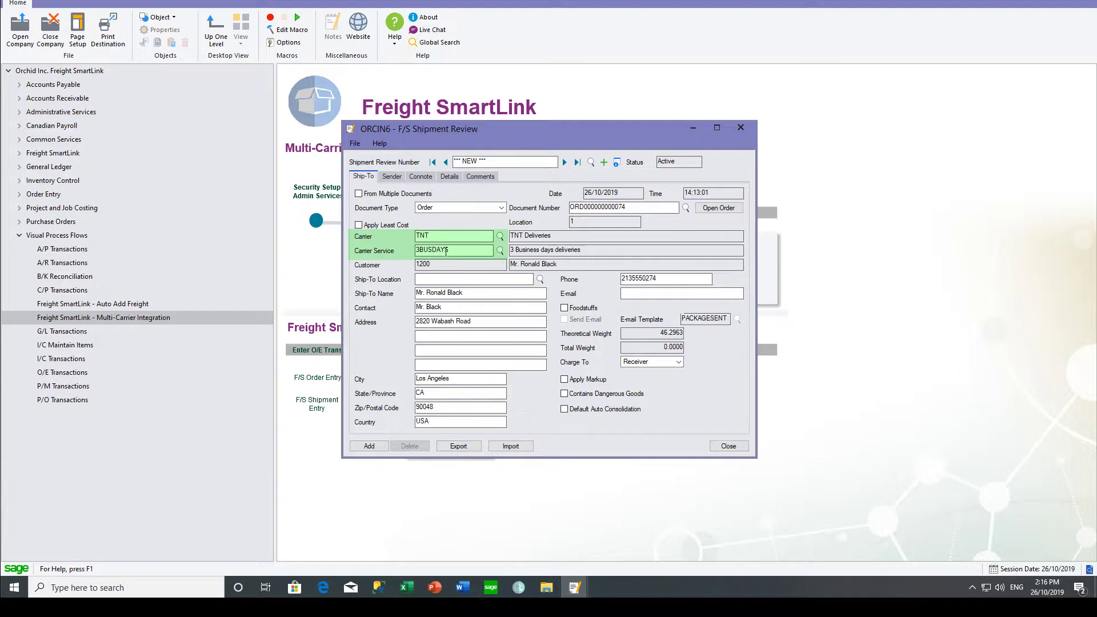
pyautogui.click(500, 236)
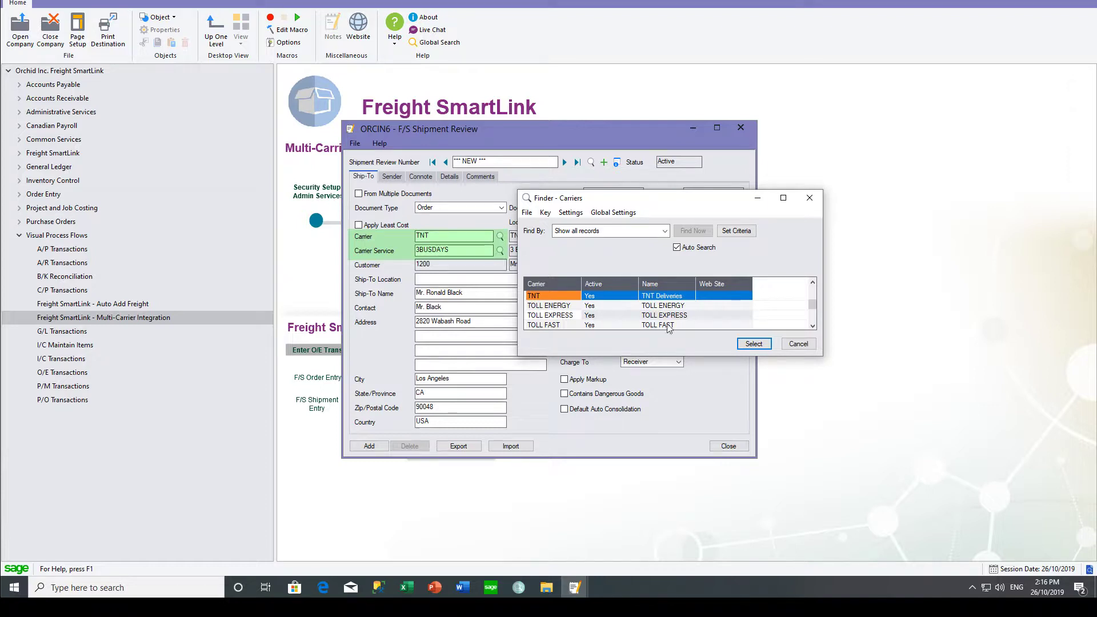
pyautogui.click(798, 344)
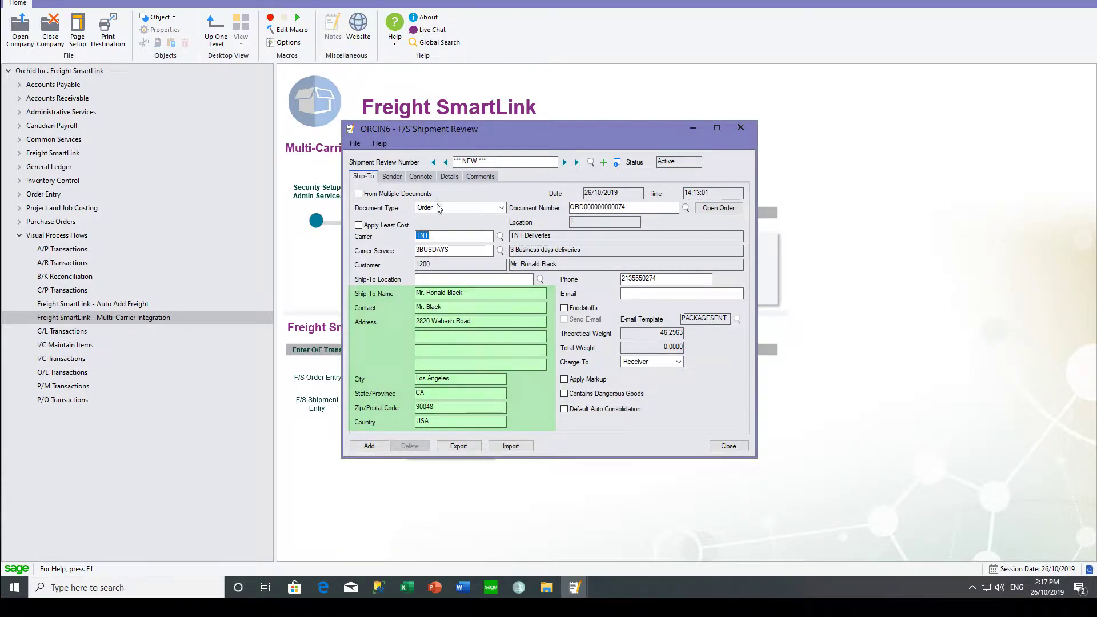
# Step: Add a BAG package line of quantity 3 at 25 each, totalling weight 75
pyautogui.click(450, 177)
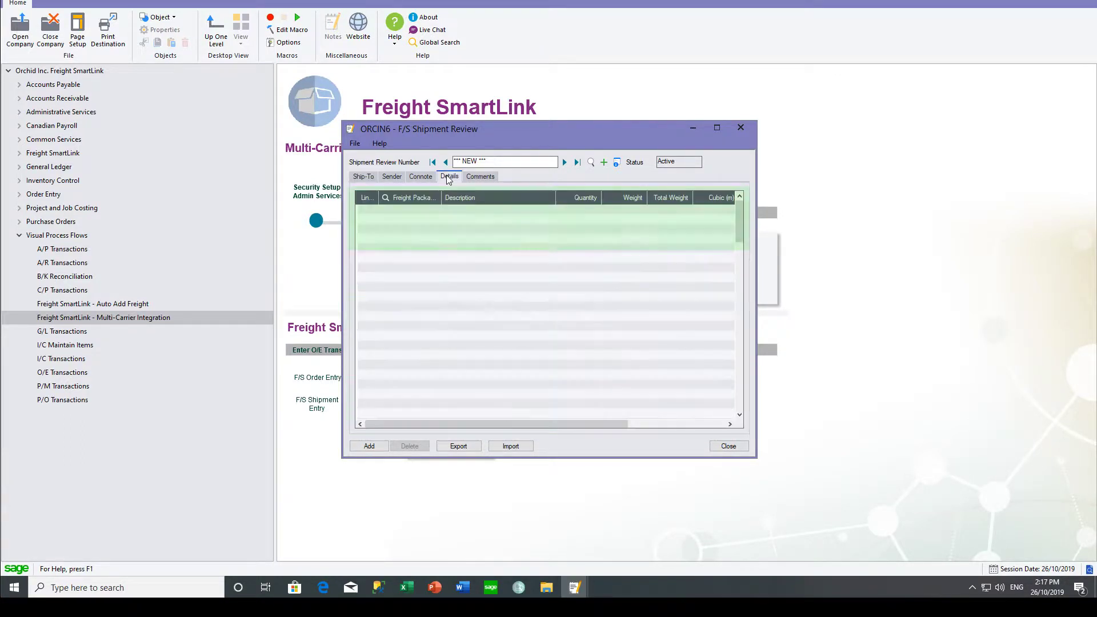
pyautogui.click(399, 211)
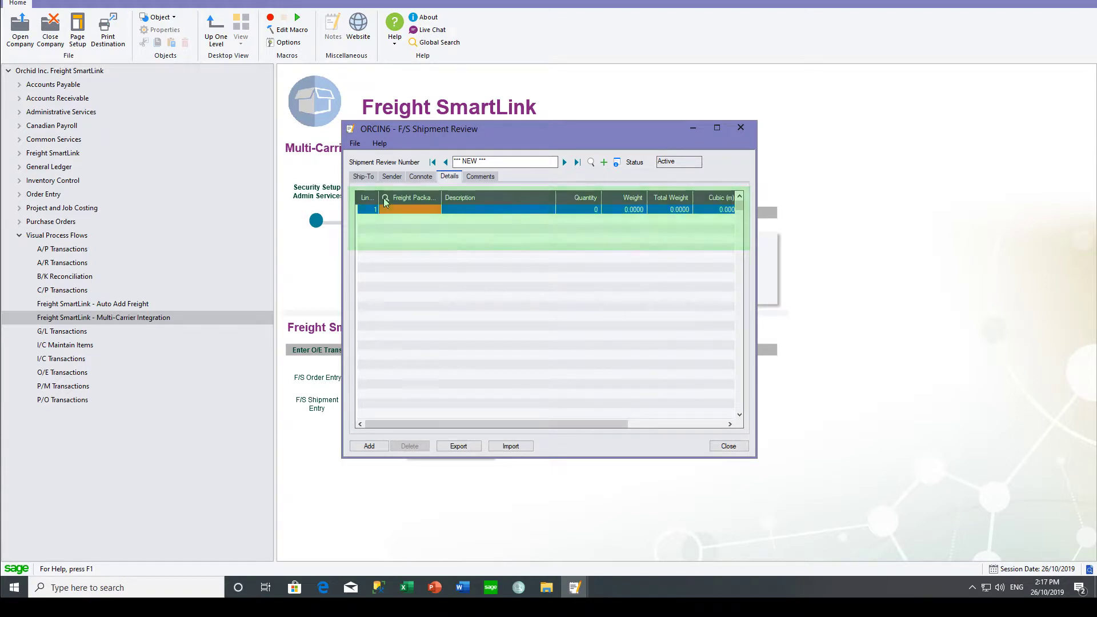
pyautogui.click(385, 198)
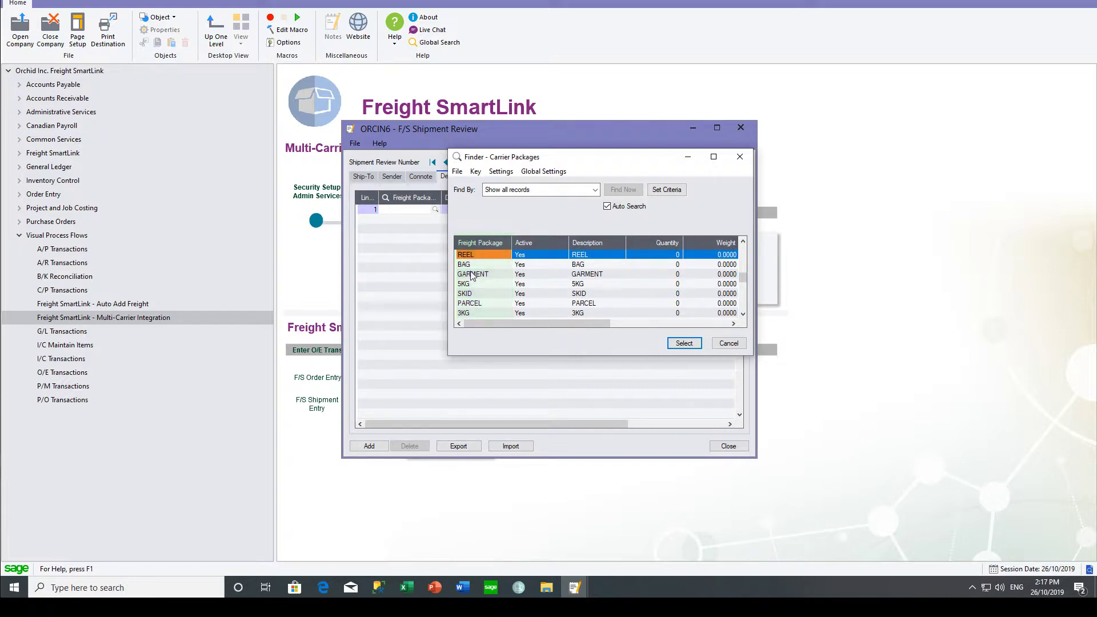
pyautogui.click(473, 264)
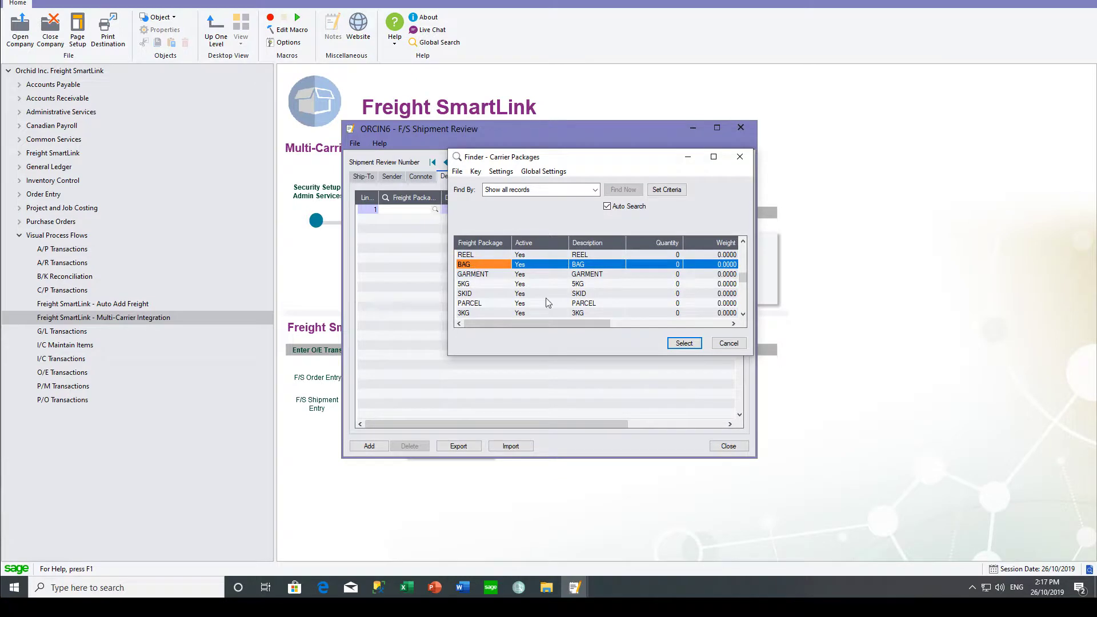
pyautogui.click(684, 343)
pyautogui.write('3')
pyautogui.press('Tab')
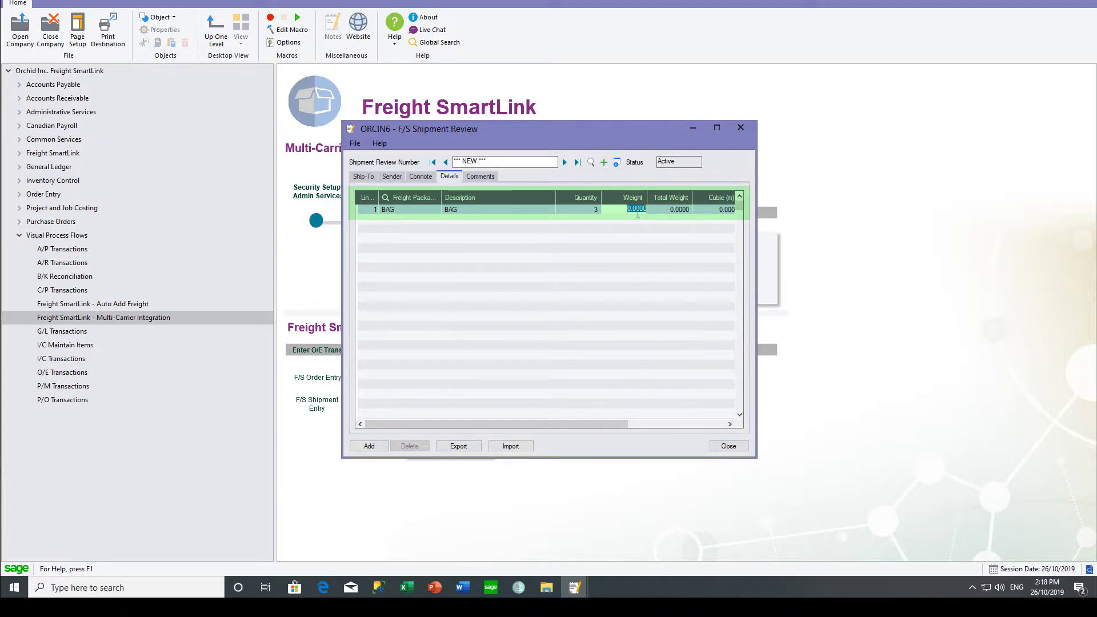
pyautogui.press('Tab')
pyautogui.press('Tab')
pyautogui.press('Tab')
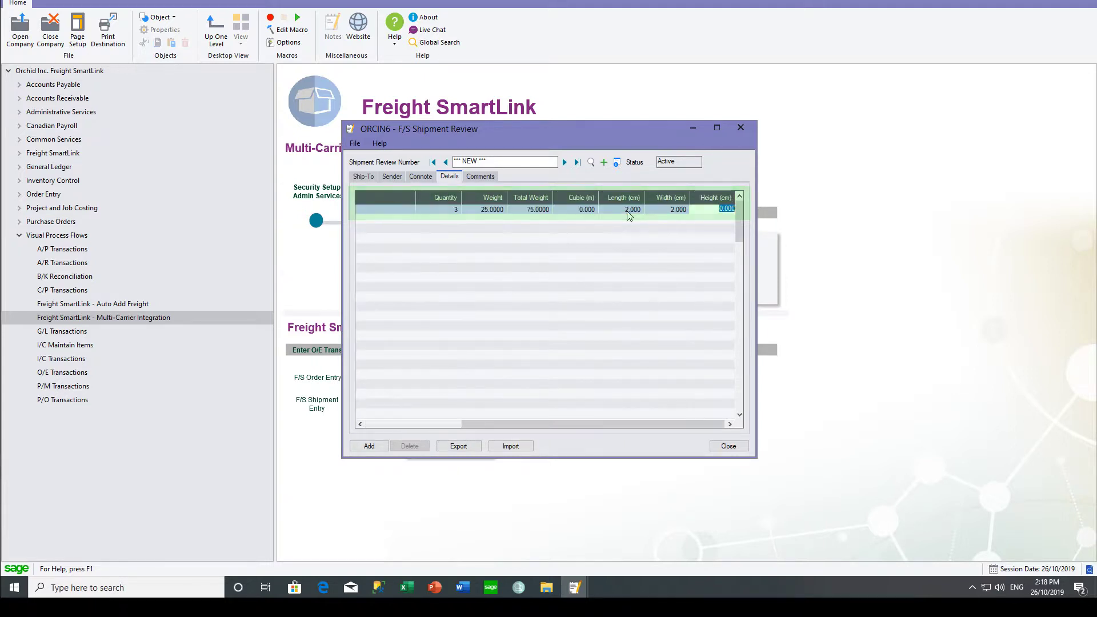
pyautogui.click(369, 446)
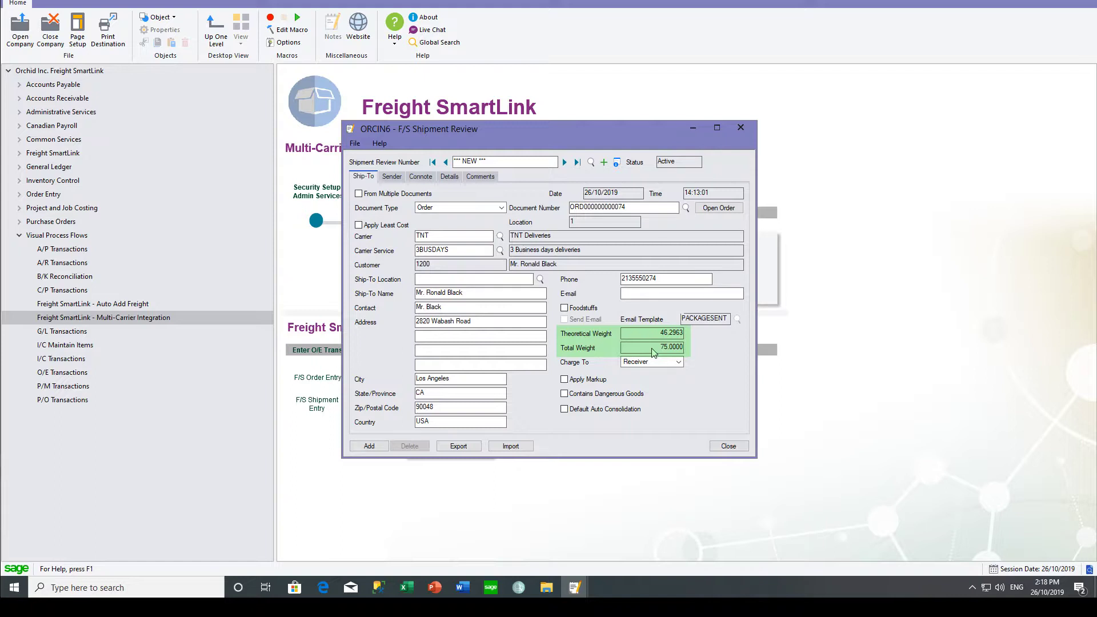
# Step: Save the shipment review, export it to Sent to F/S status, and close the window
pyautogui.click(370, 446)
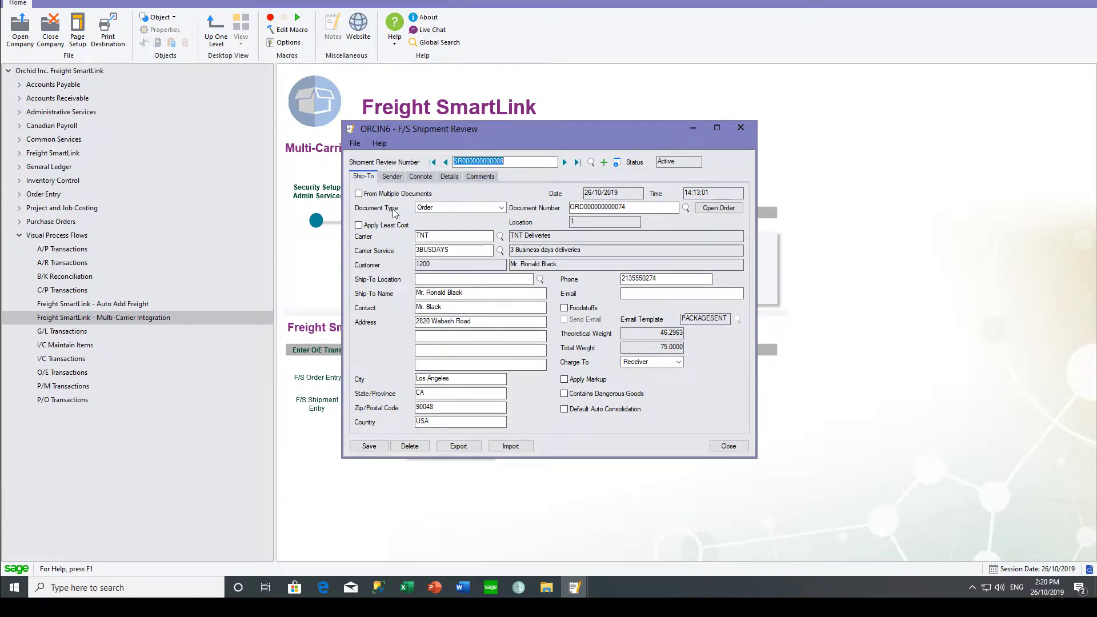
pyautogui.click(458, 446)
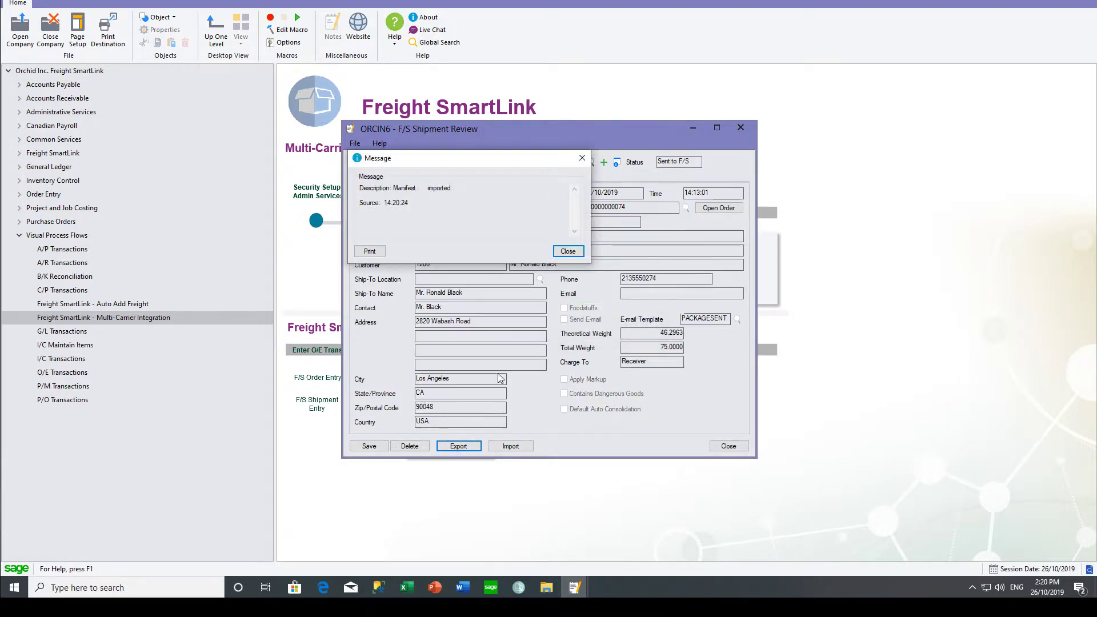
pyautogui.click(565, 251)
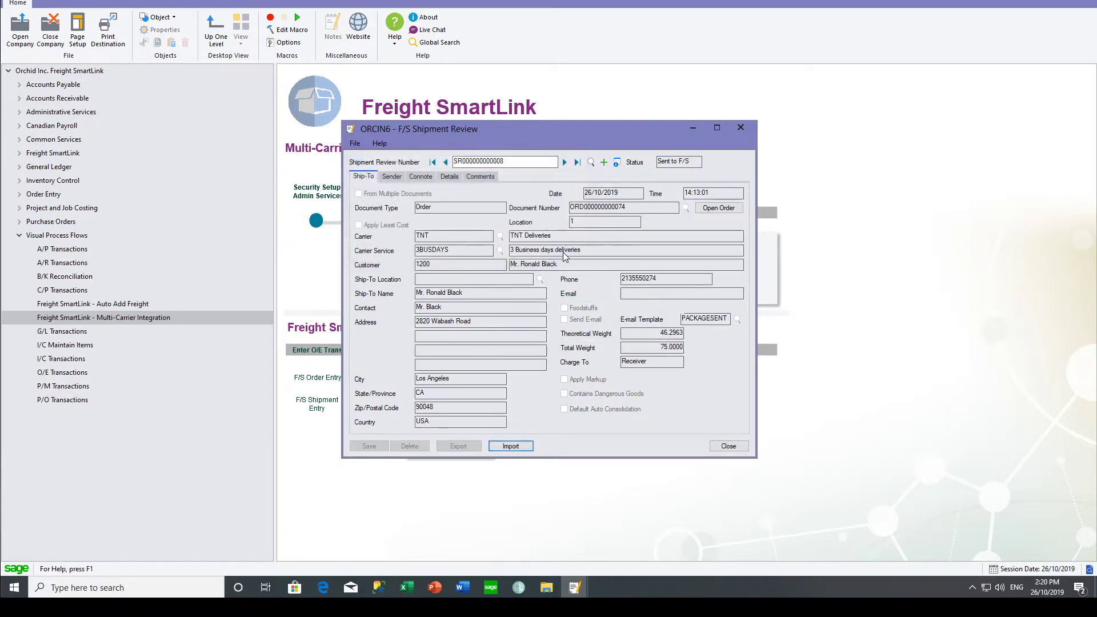
pyautogui.click(728, 449)
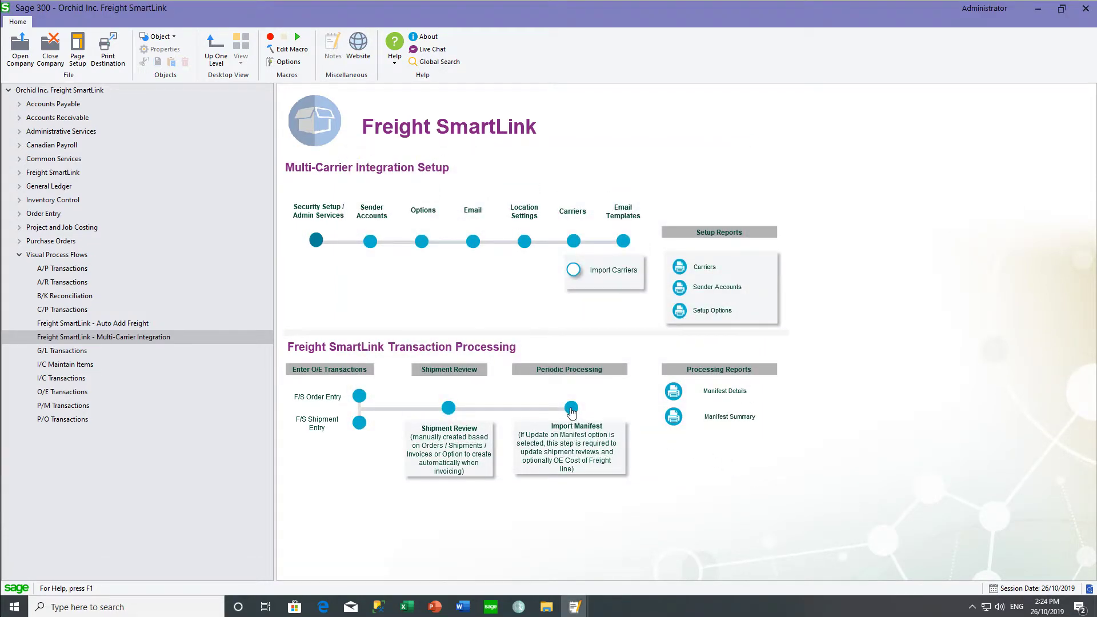
# Step: Run F/S Import Manifest, processing 1 file and importing 1 document, then close it
pyautogui.click(571, 409)
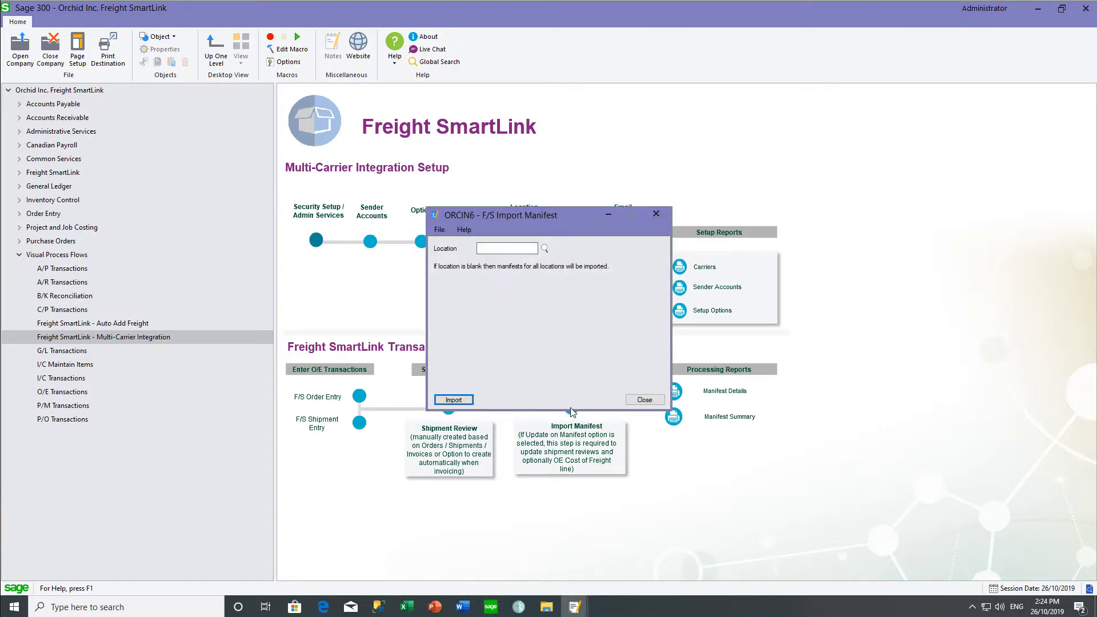
pyautogui.click(453, 400)
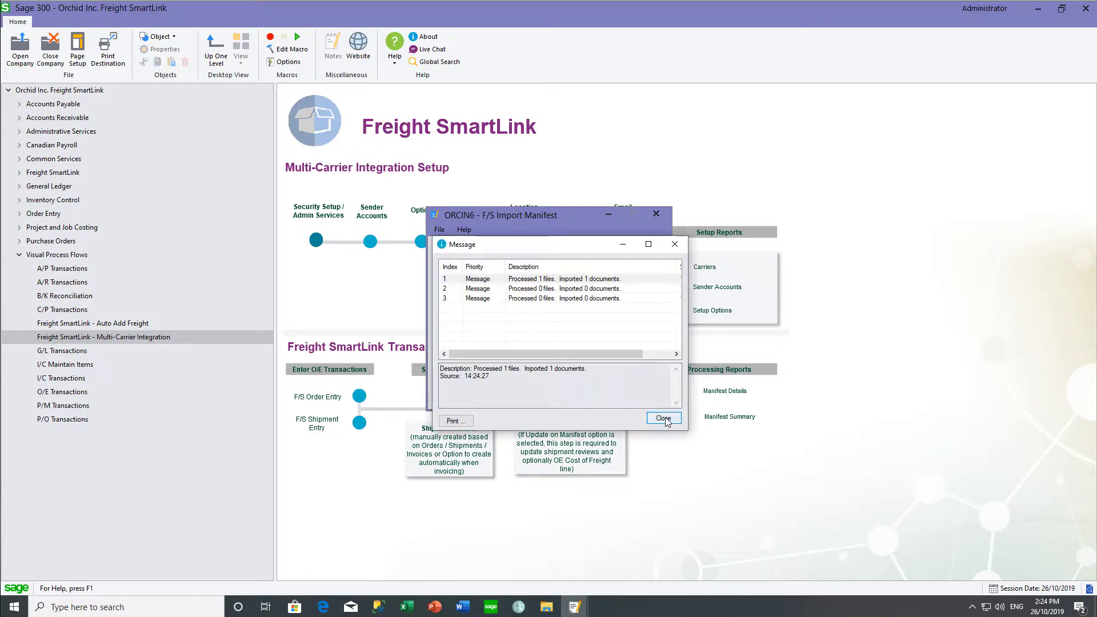
pyautogui.click(663, 419)
pyautogui.click(643, 402)
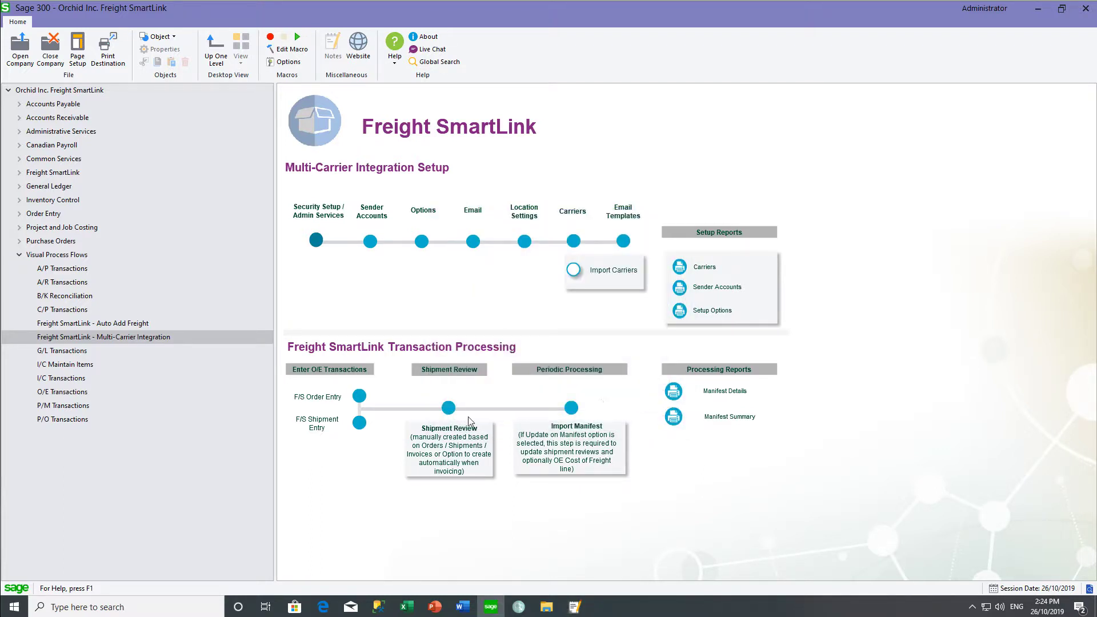
# Step: Import the connote number and 66.00 freight cost into the shipment review, then open its order
pyautogui.click(448, 409)
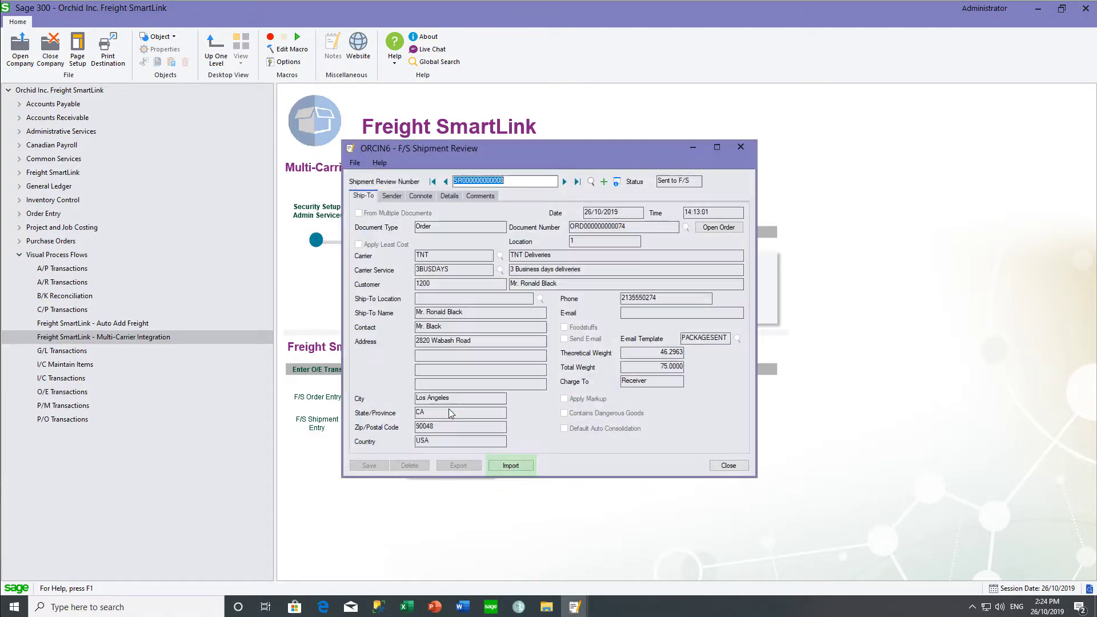
pyautogui.click(511, 466)
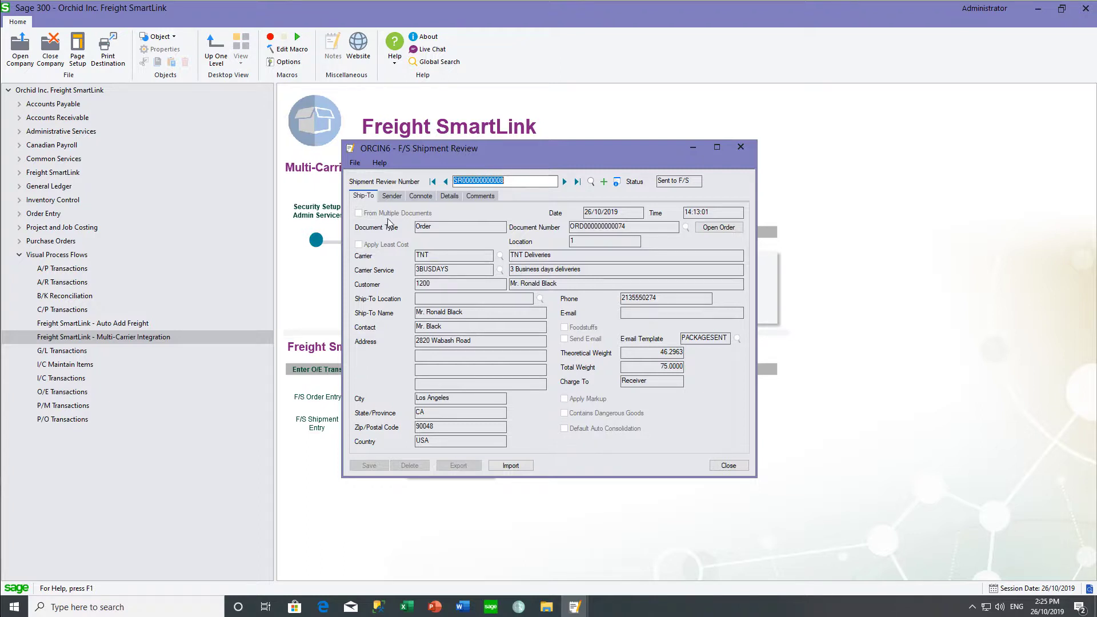
pyautogui.click(420, 196)
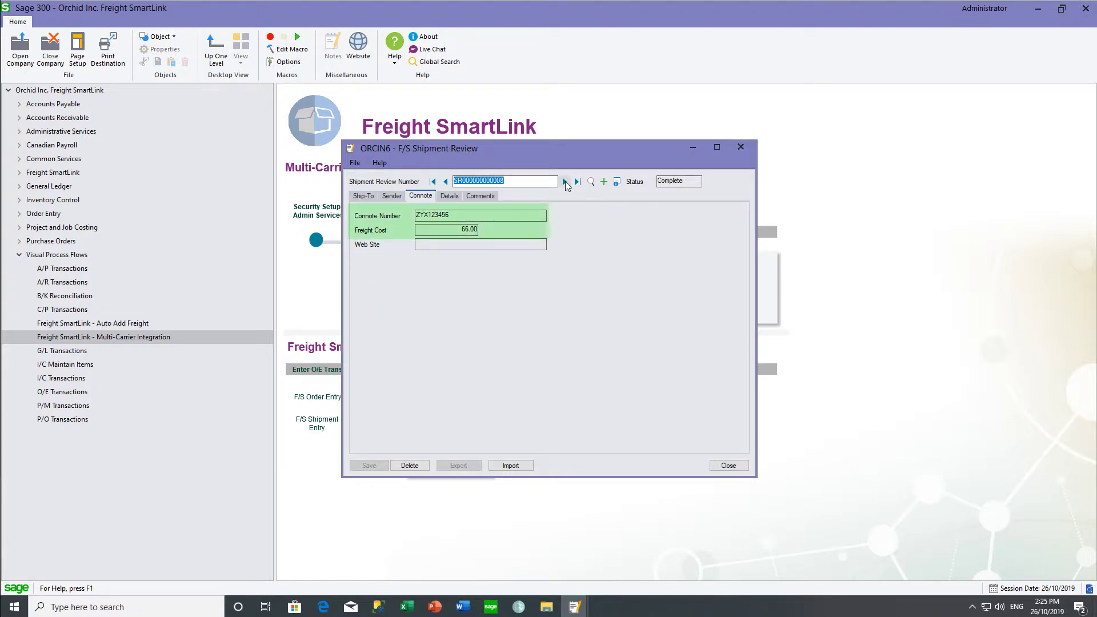
pyautogui.click(727, 467)
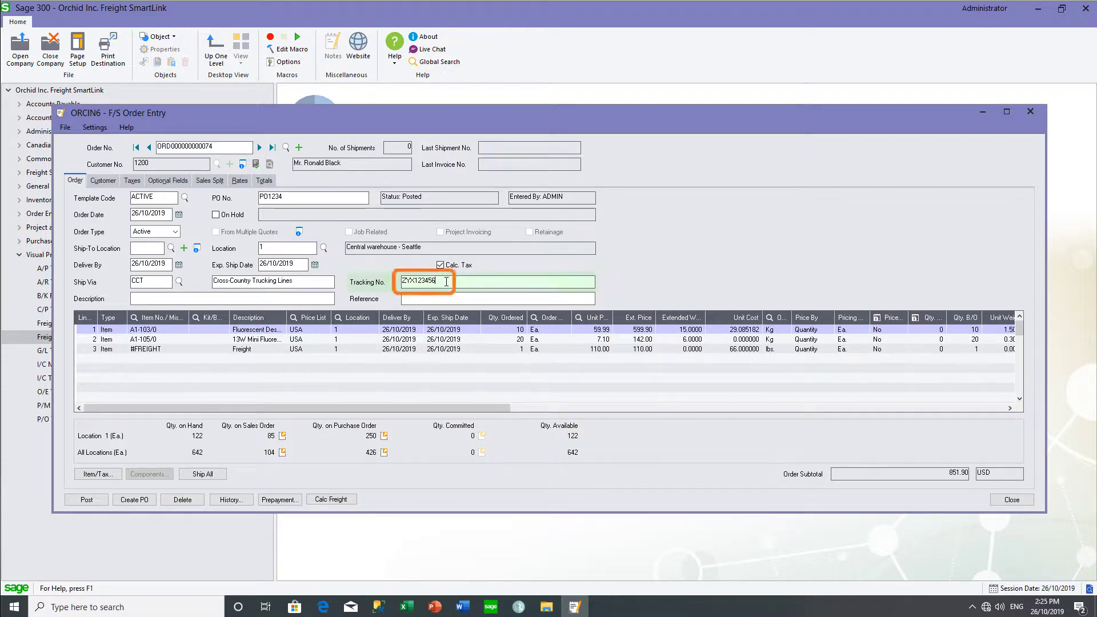
# Step: Check tracking number ZYX123456 and the #FREIGHT line's shipment review, then close both windows
pyautogui.moveTo(443, 278); pyautogui.dragTo(391, 278)
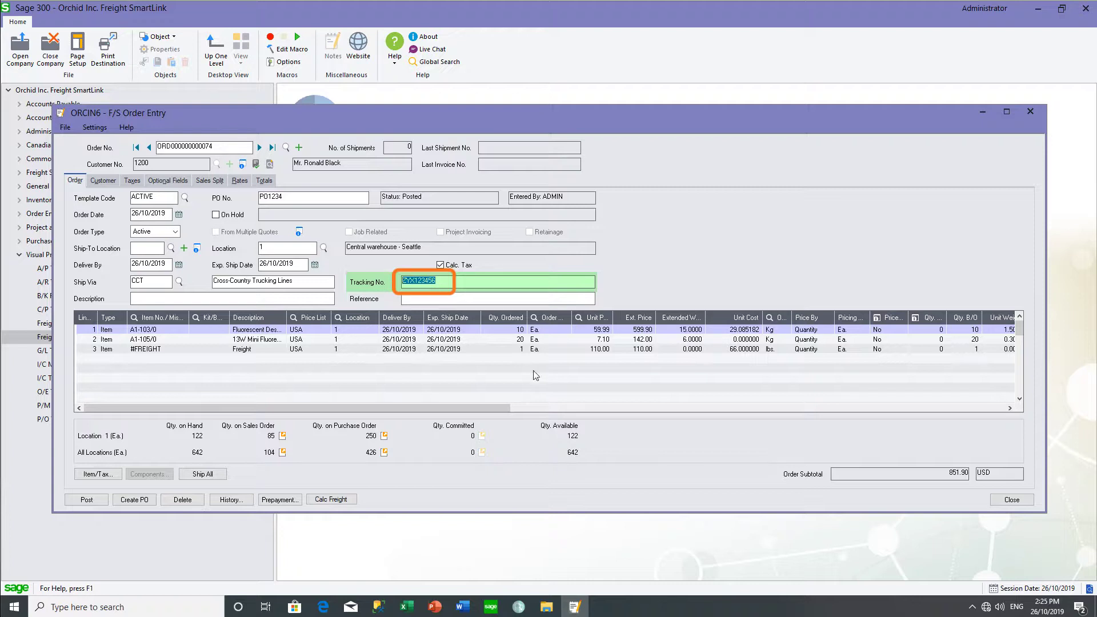
pyautogui.doubleClick(729, 352)
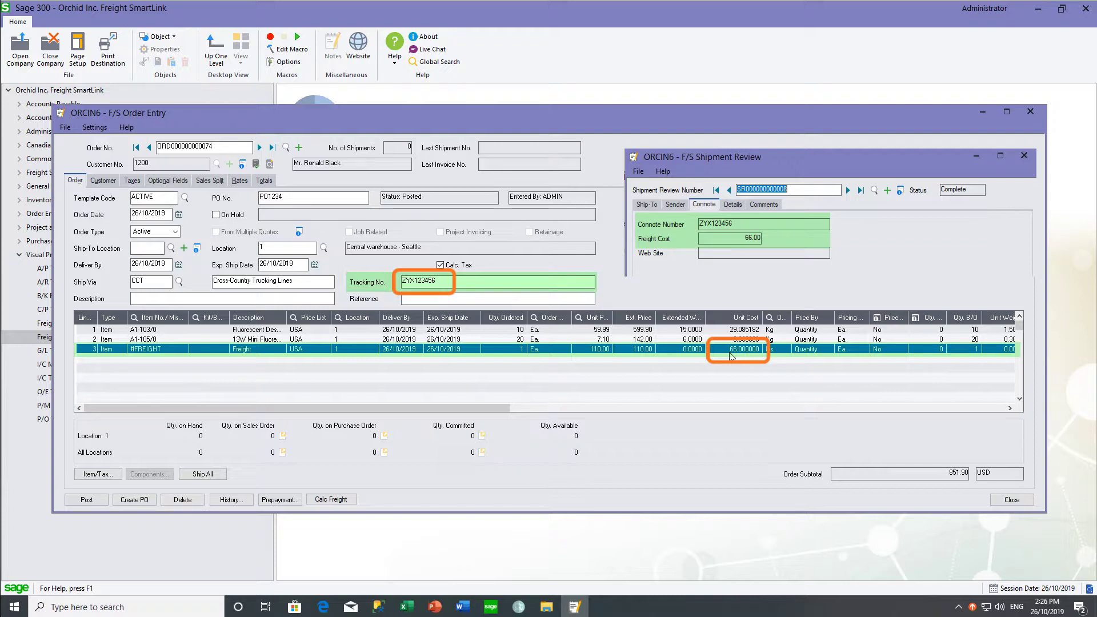
pyautogui.click(1024, 155)
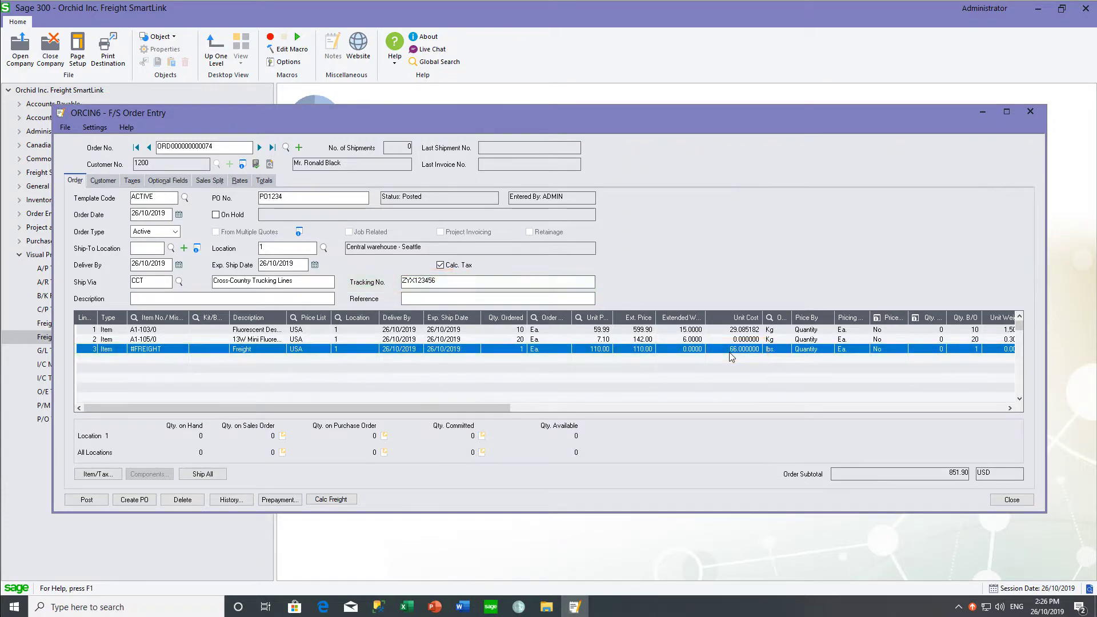
pyautogui.click(1031, 111)
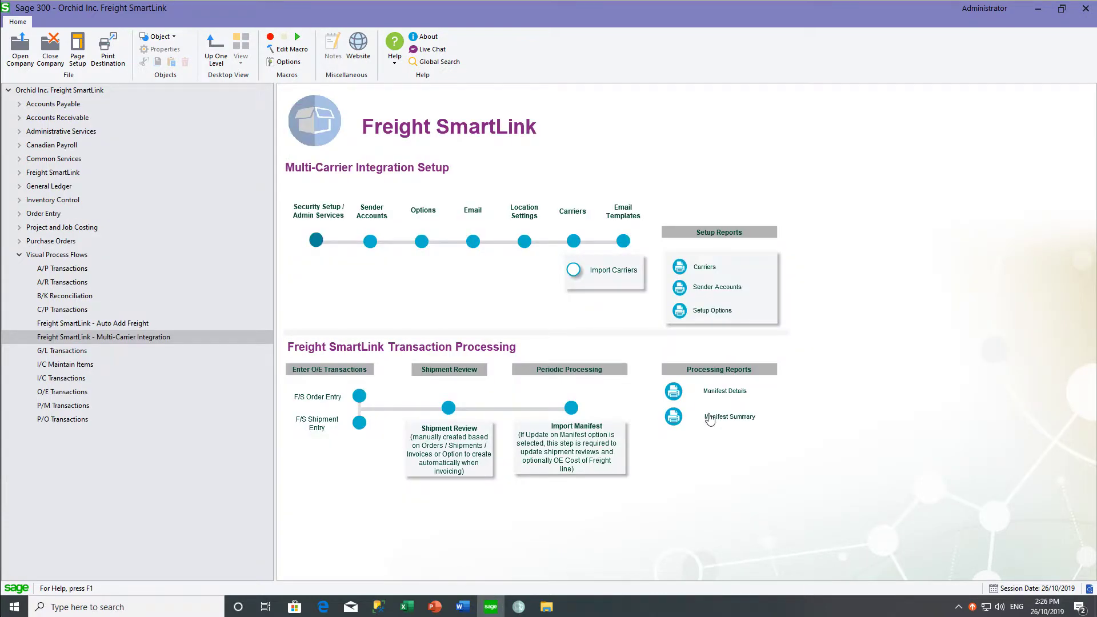
# Step: Print the manifest summary for carrier TNT from 01/10/2019 to 31/10/2019
pyautogui.click(673, 419)
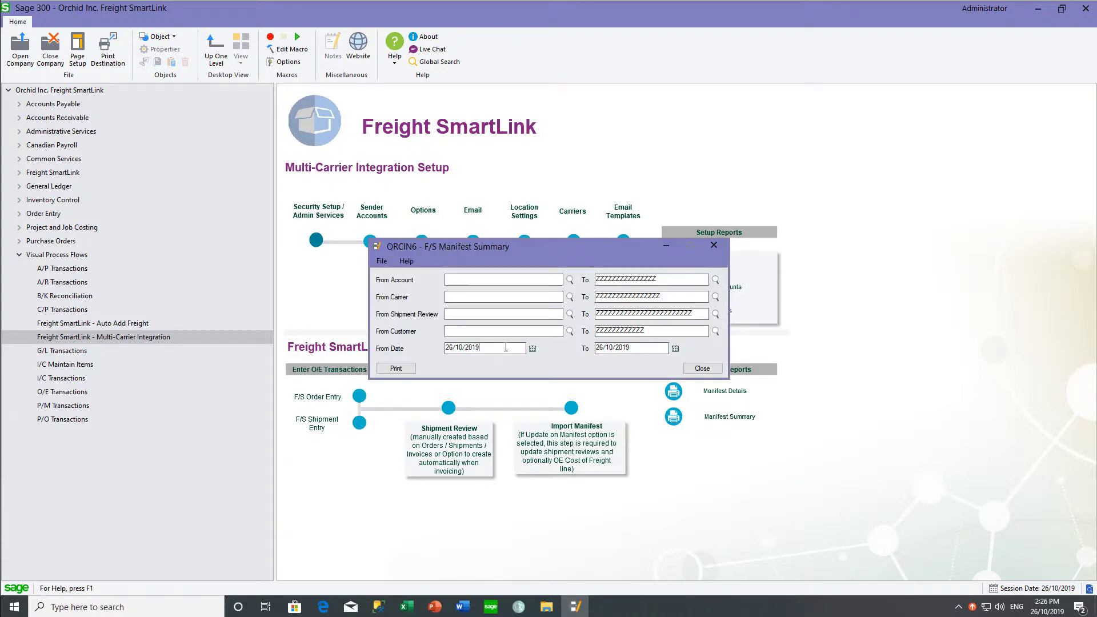
pyautogui.click(458, 348)
pyautogui.write('01/')
pyautogui.write('10/2019')
pyautogui.press('Tab')
pyautogui.click(534, 297)
pyautogui.write('TNT')
pyautogui.press('Tab')
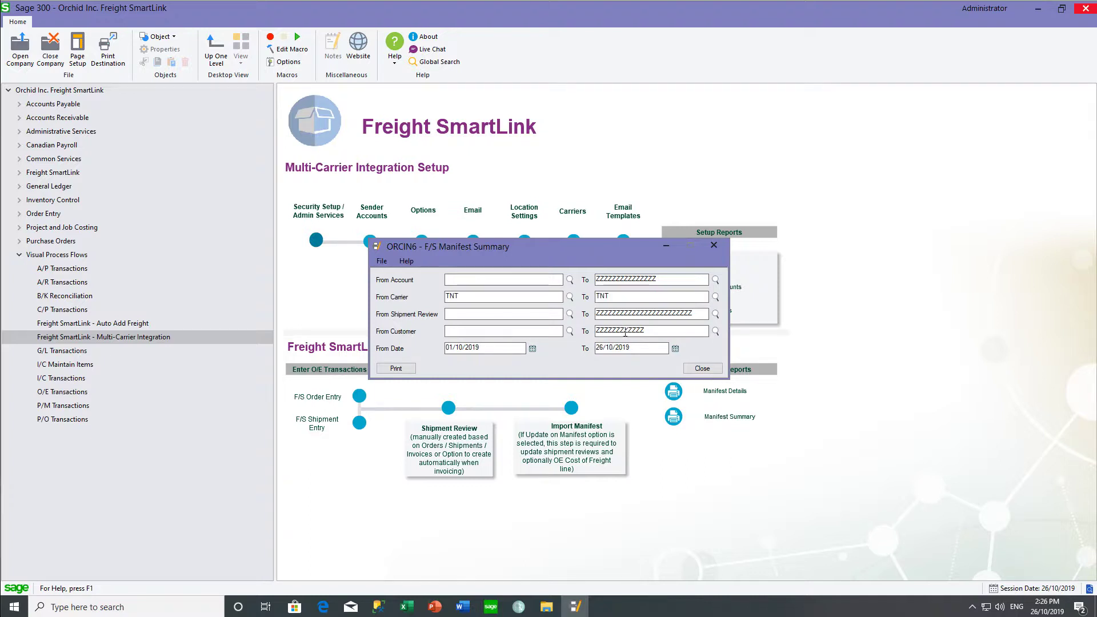
pyautogui.click(614, 349)
pyautogui.write('31/10/2019')
pyautogui.click(392, 369)
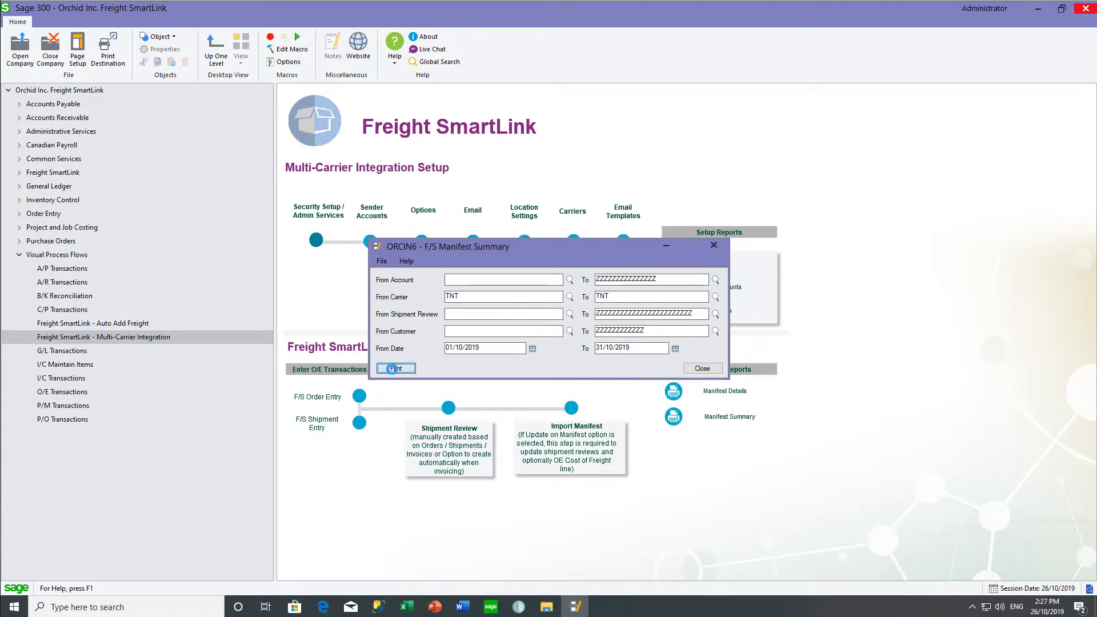